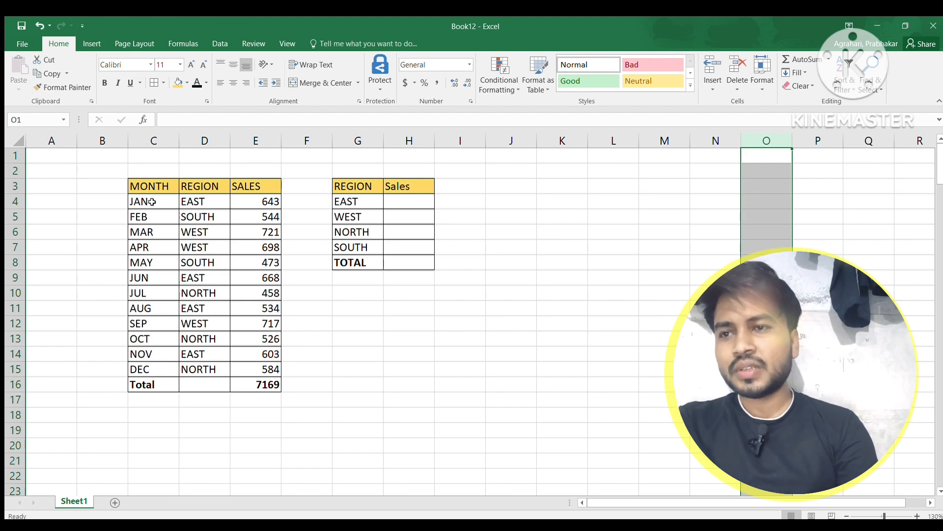
Review the months listed under the MONTH header of the sales table, from JAN to DEC
{"action": "left_click", "coordinate": [151, 181]}
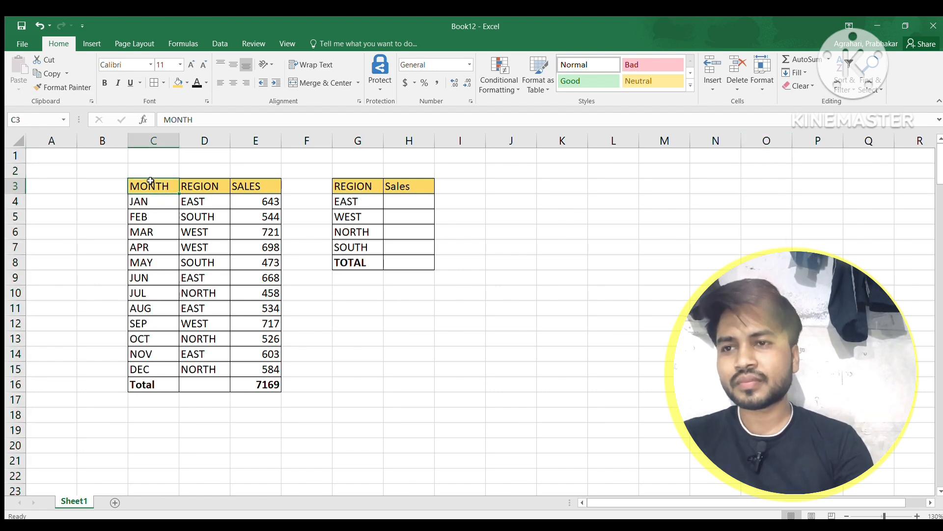
{"action": "key", "text": "Down"}
{"action": "key", "text": "Down"}
{"action": "key", "text": "Up"}
{"action": "key", "text": "Up"}
{"action": "key", "text": "Down"}
{"action": "key", "text": "Down"}
{"action": "key", "text": "Up"}
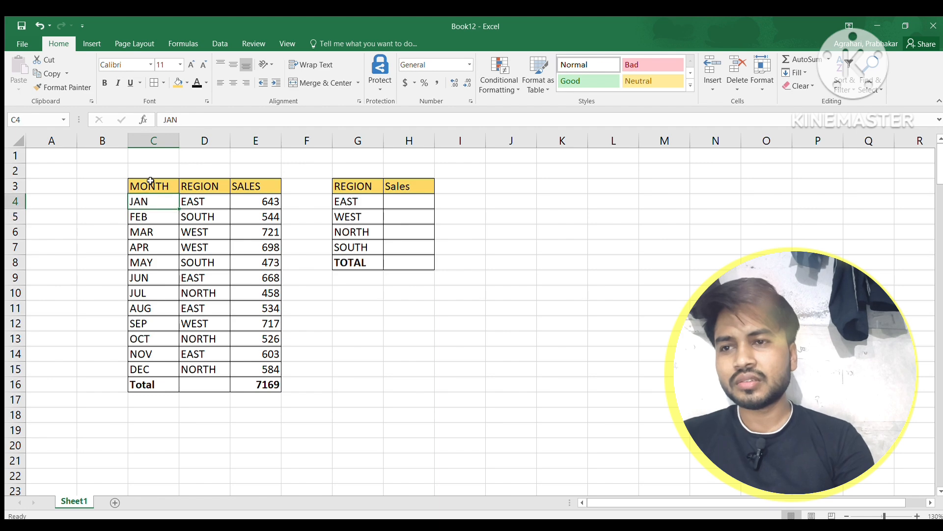
{"action": "key", "text": "Up"}
{"action": "key", "text": "Down"}
{"action": "key", "text": "shift+Down"}
{"action": "key", "text": "shift+Down"}
{"action": "key", "text": "shift+Down"}
{"action": "key", "text": "shift+Down"}
{"action": "key", "text": "shift+Down"}
{"action": "key", "text": "shift+Down"}
{"action": "key", "text": "shift+Down"}
{"action": "key", "text": "shift+Down"}
{"action": "key", "text": "shift+Down"}
{"action": "key", "text": "shift+Down"}
{"action": "key", "text": "shift+Down"}
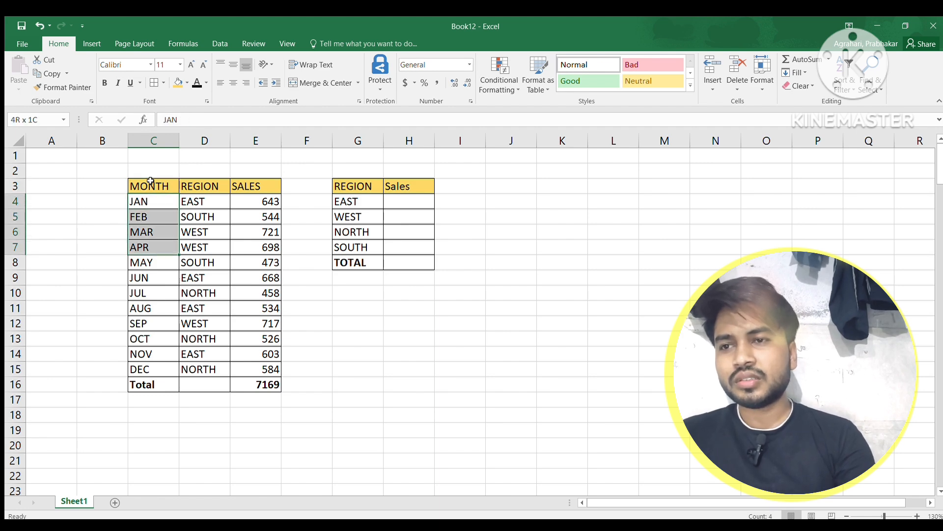
{"action": "key", "text": "Up"}
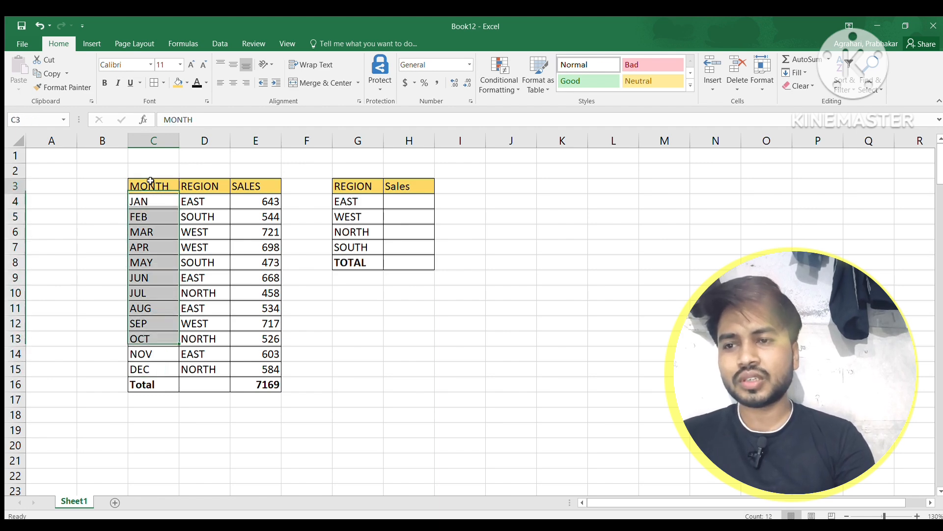
Look through the REGION and SALES columns of the monthly table, then return to its header row
{"action": "key", "text": "Right"}
{"action": "key", "text": "Right"}
{"action": "key", "text": "Left"}
{"action": "key", "text": "Down"}
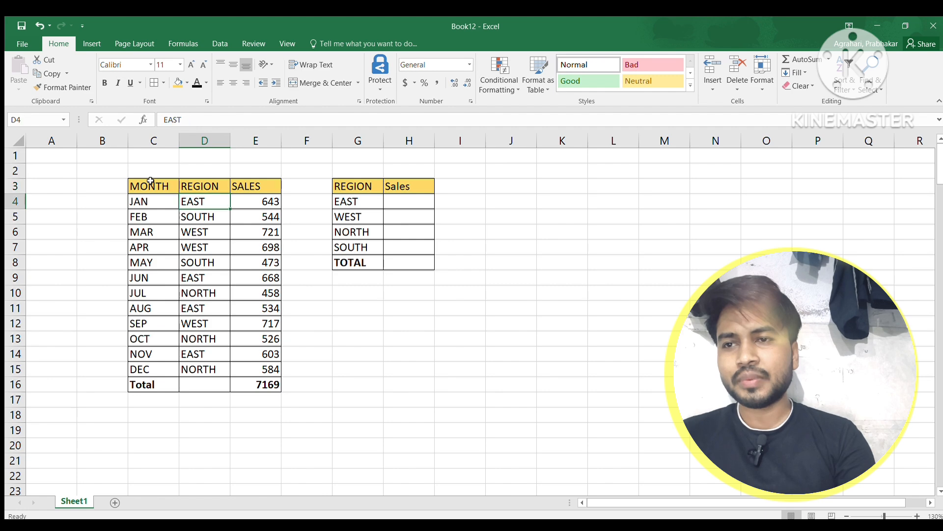
{"action": "key", "text": "Down"}
{"action": "key", "text": "Down"}
{"action": "key", "text": "Down"}
{"action": "key", "text": "Right"}
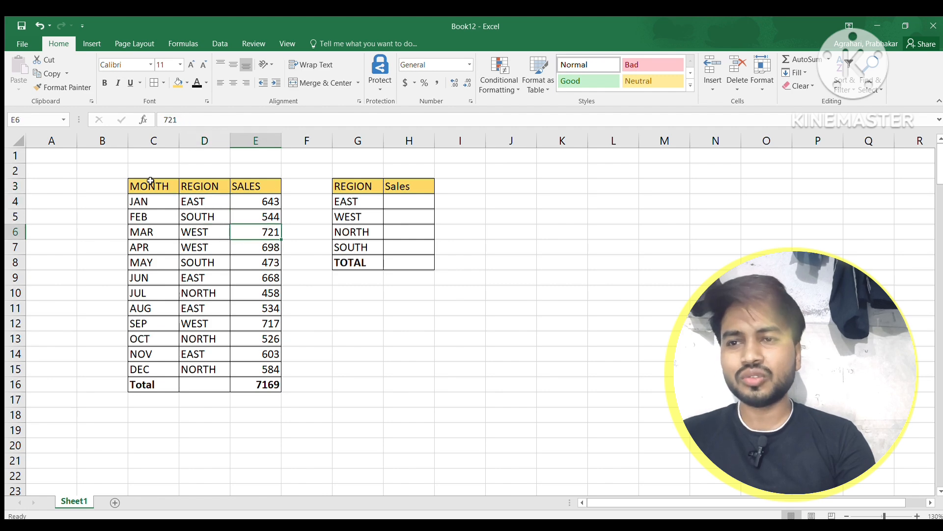
{"action": "key", "text": "Left"}
{"action": "key", "text": "Down"}
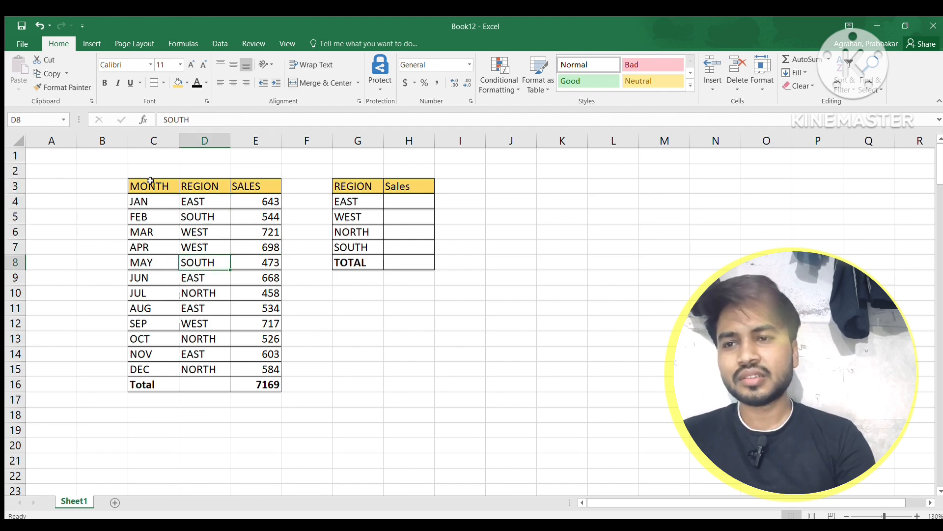
{"action": "key", "text": "Down"}
{"action": "key", "text": "Right"}
{"action": "key", "text": "Down"}
{"action": "key", "text": "Down"}
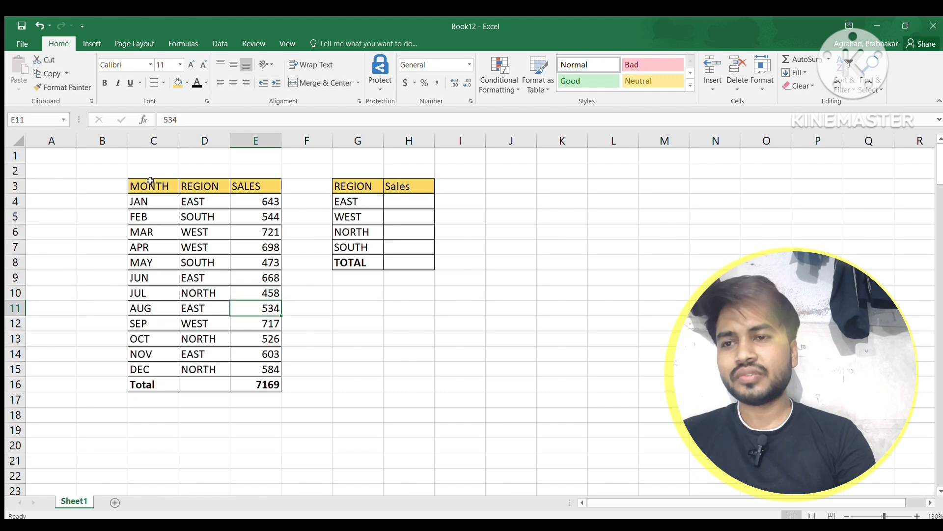
{"action": "key", "text": "Left"}
{"action": "key", "text": "Left"}
{"action": "key", "text": "Left"}
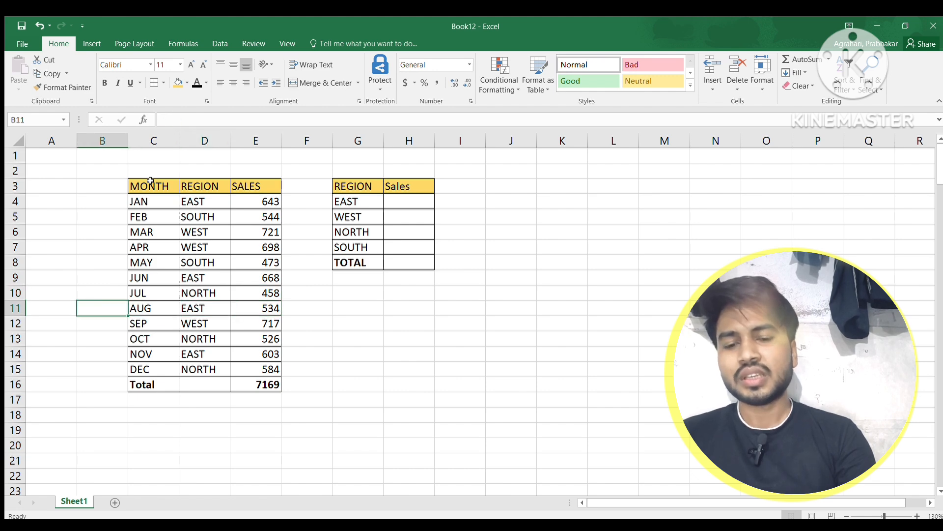
{"action": "key", "text": "Up"}
{"action": "key", "text": "Up"}
{"action": "key", "text": "Up"}
{"action": "key", "text": "Up"}
{"action": "key", "text": "Right"}
{"action": "key", "text": "Right"}
{"action": "key", "text": "Up"}
{"action": "key", "text": "Up"}
{"action": "key", "text": "Up"}
{"action": "key", "text": "Up"}
{"action": "key", "text": "Left"}
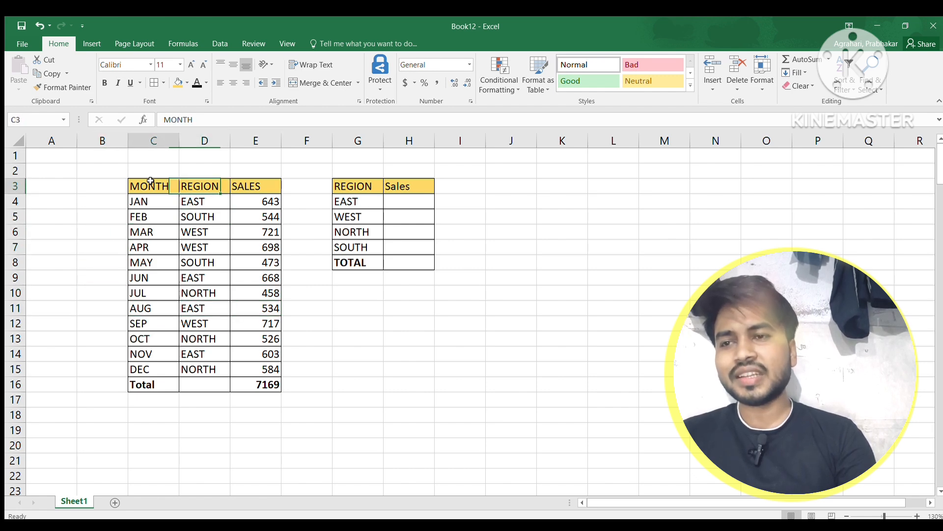
Read the JAN to APR rows across, matching each month with its region and sales figure
{"action": "key", "text": "Down"}
{"action": "key", "text": "Right"}
{"action": "key", "text": "Right"}
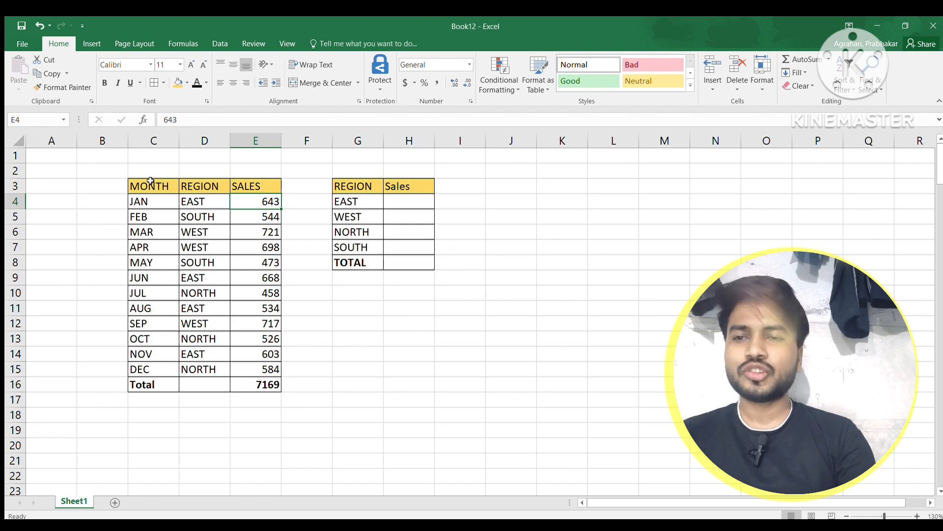
{"action": "key", "text": "Left"}
{"action": "key", "text": "Right"}
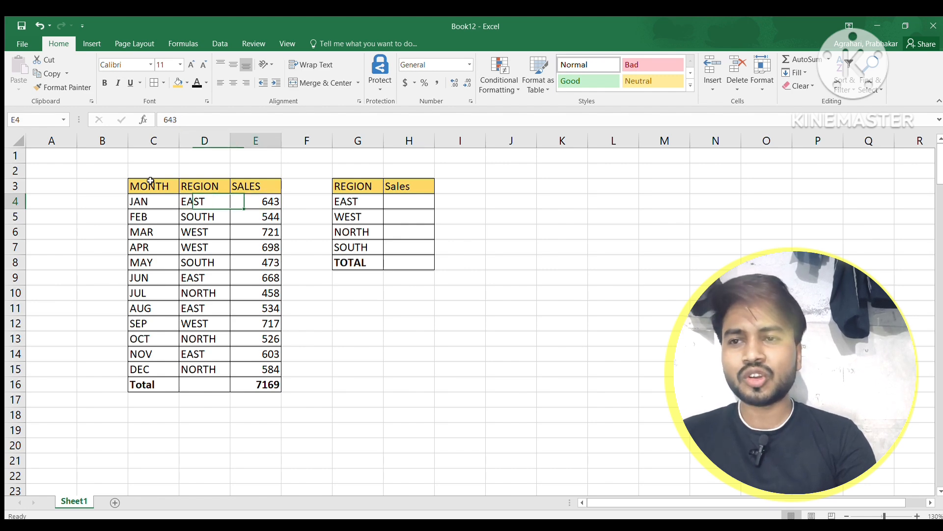
{"action": "key", "text": "Left"}
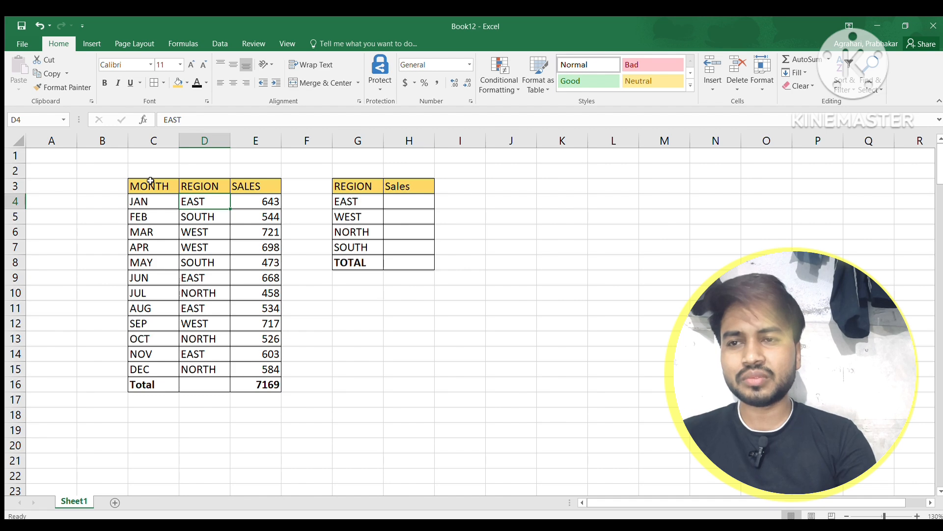
{"action": "key", "text": "Right"}
{"action": "key", "text": "Down"}
{"action": "key", "text": "Left"}
{"action": "key", "text": "Left"}
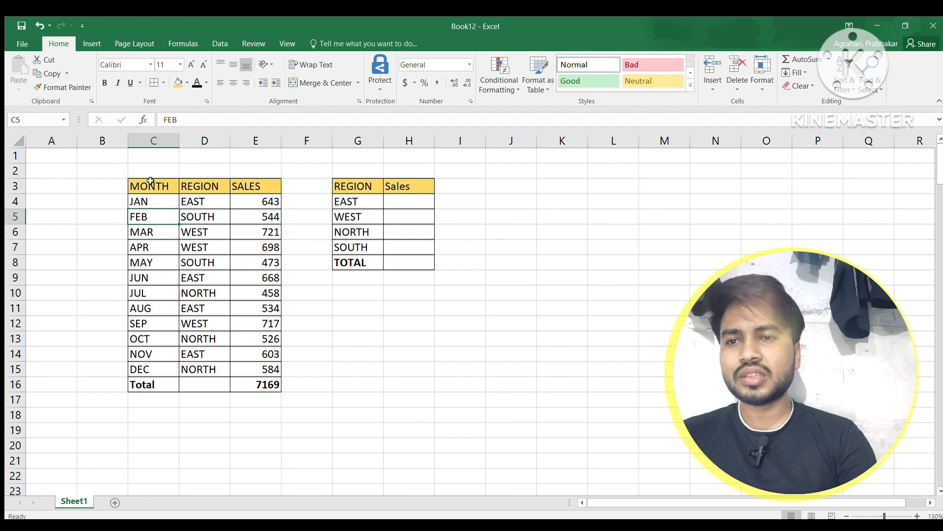
{"action": "key", "text": "Right"}
{"action": "key", "text": "Right"}
{"action": "key", "text": "Right"}
{"action": "key", "text": "Left"}
{"action": "key", "text": "Left"}
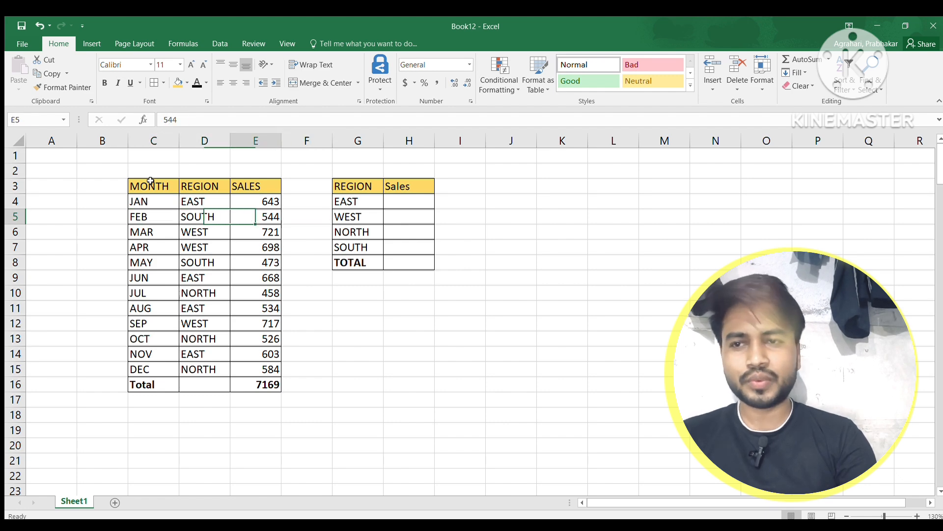
{"action": "key", "text": "Down"}
{"action": "key", "text": "Right"}
{"action": "key", "text": "Left"}
{"action": "key", "text": "Down"}
{"action": "key", "text": "Down"}
{"action": "key", "text": "Up"}
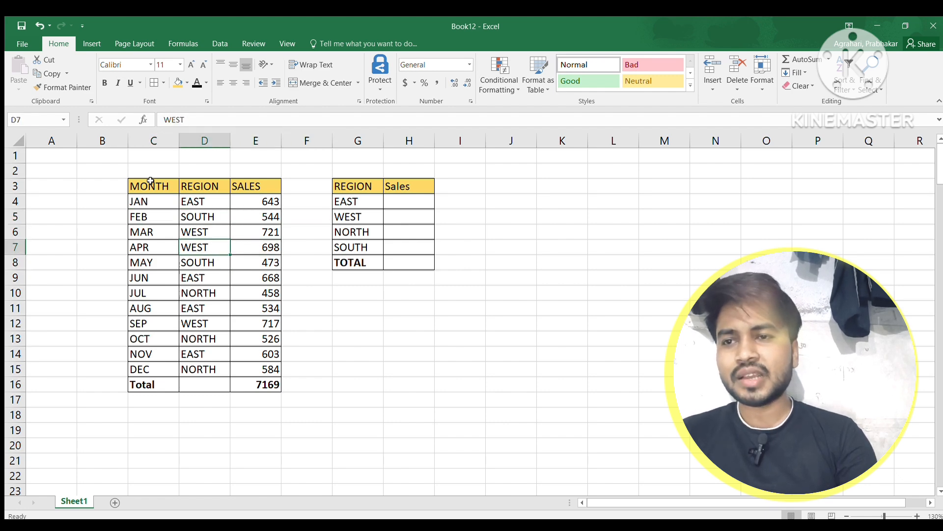
Examine the region entries in D4:D15 of the monthly sales table
{"action": "key", "text": "Up"}
{"action": "key", "text": "Up"}
{"action": "key", "text": "Up"}
{"action": "key", "text": "Up"}
{"action": "key", "text": "shift+Down"}
{"action": "key", "text": "Down"}
{"action": "key", "text": "shift+Down"}
{"action": "key", "text": "shift+Down"}
{"action": "key", "text": "shift+Down"}
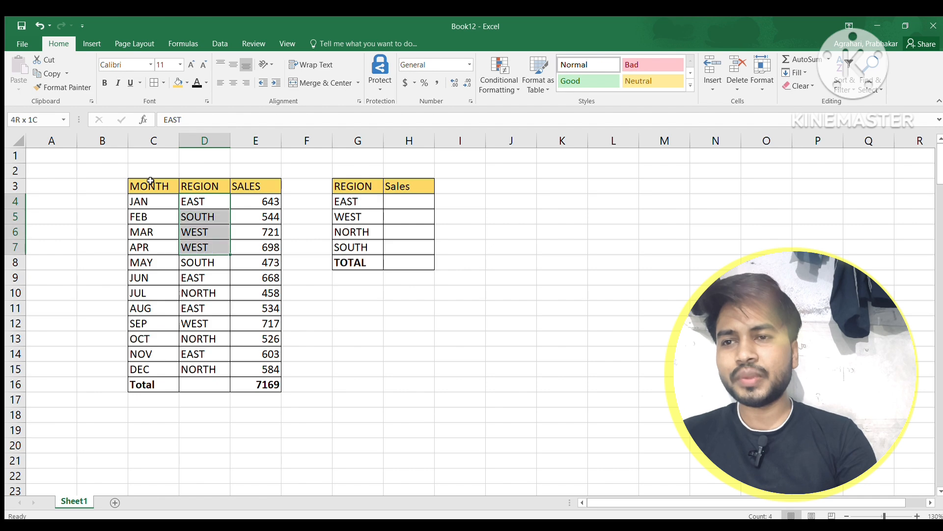
{"action": "key", "text": "shift+Down"}
{"action": "key", "text": "shift+Down"}
{"action": "key", "text": "shift+Down"}
{"action": "key", "text": "shift+Down"}
{"action": "key", "text": "shift+Down"}
{"action": "key", "text": "shift+Down"}
{"action": "key", "text": "shift+Down"}
{"action": "key", "text": "shift+Down"}
{"action": "key", "text": "Up"}
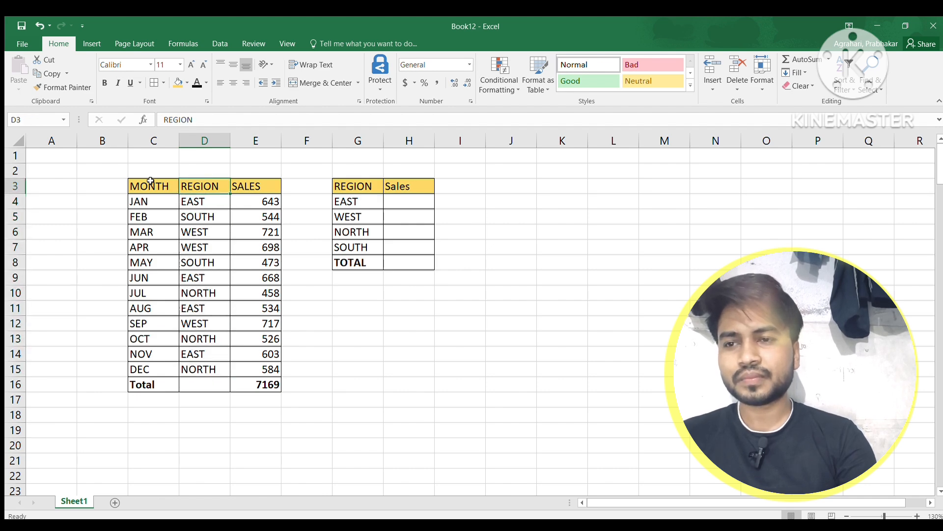
Compare the region and sales of the JAN record with the EAST row of the region summary table
{"action": "key", "text": "Right"}
{"action": "key", "text": "Down"}
{"action": "key", "text": "Left"}
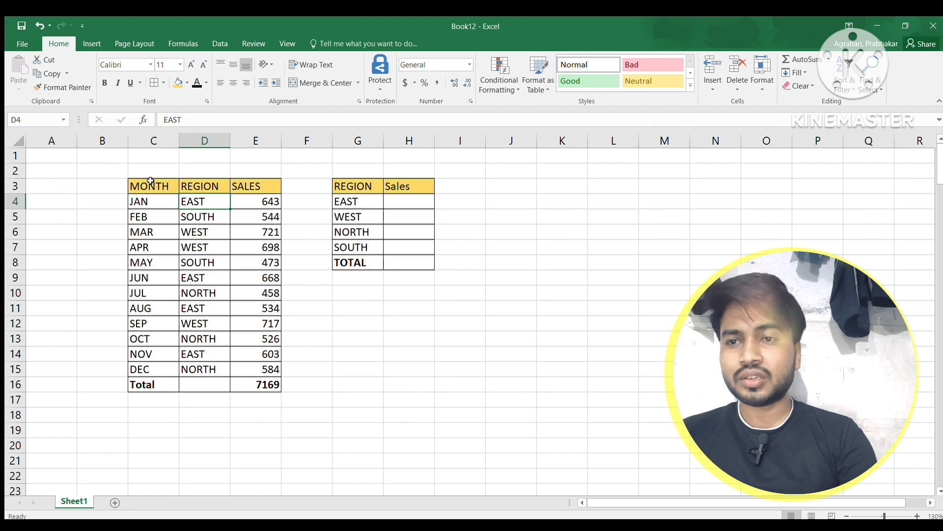
{"action": "key", "text": "Right"}
{"action": "key", "text": "Right"}
{"action": "key", "text": "Right"}
{"action": "key", "text": "Left"}
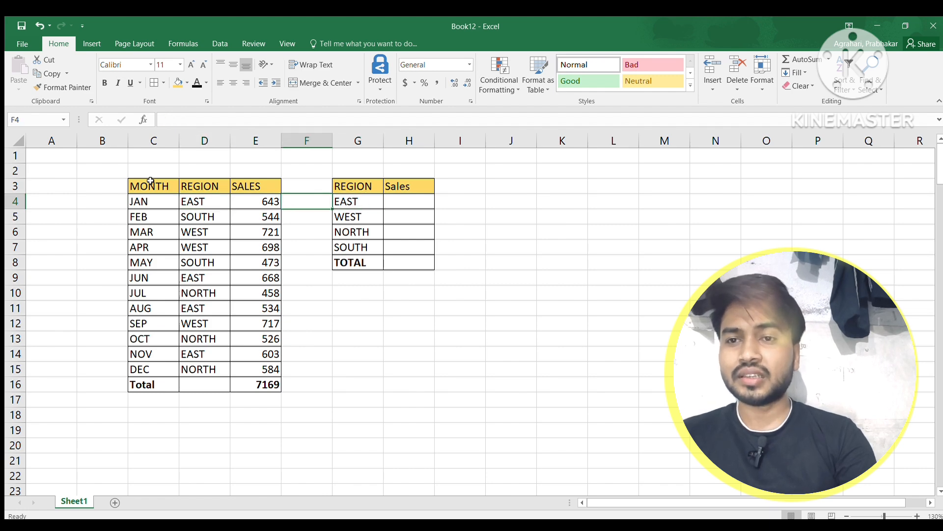
{"action": "key", "text": "Right"}
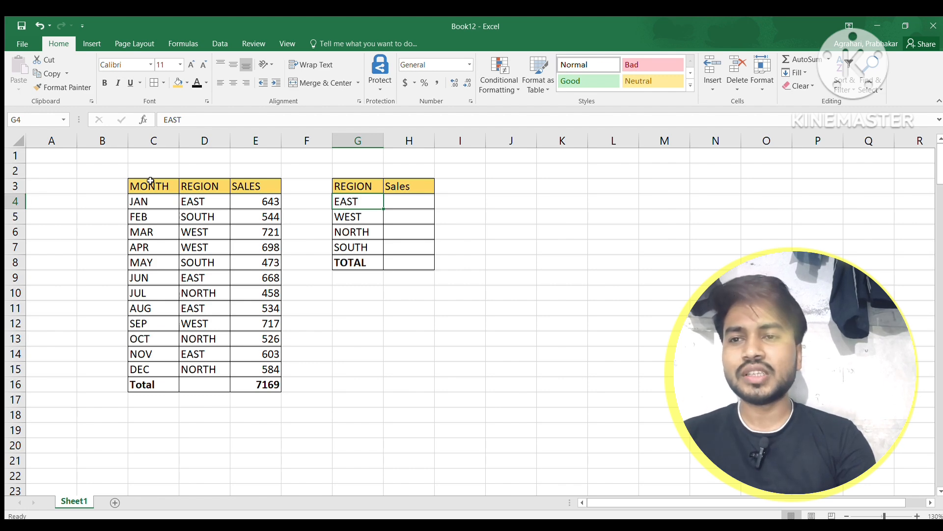
{"action": "key", "text": "Right"}
{"action": "key", "text": "Left"}
{"action": "key", "text": "Left"}
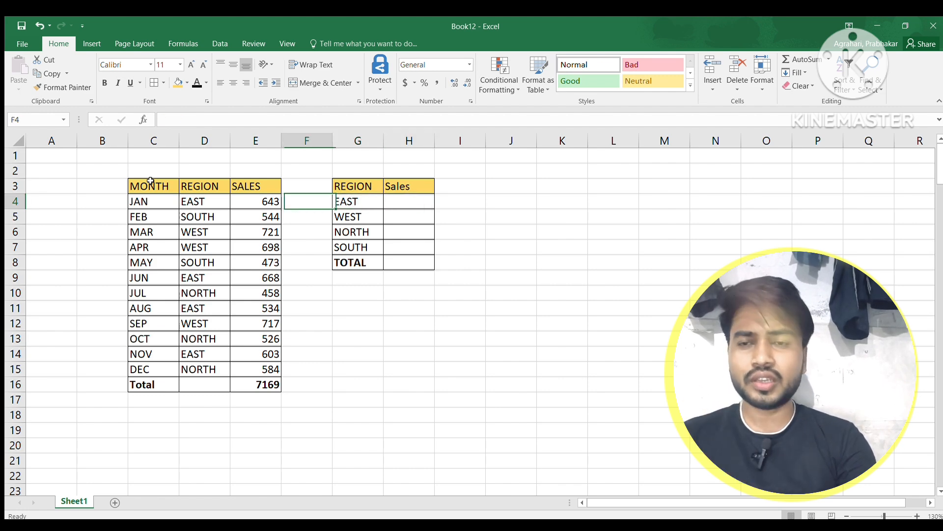
{"action": "key", "text": "Left"}
{"action": "key", "text": "Left"}
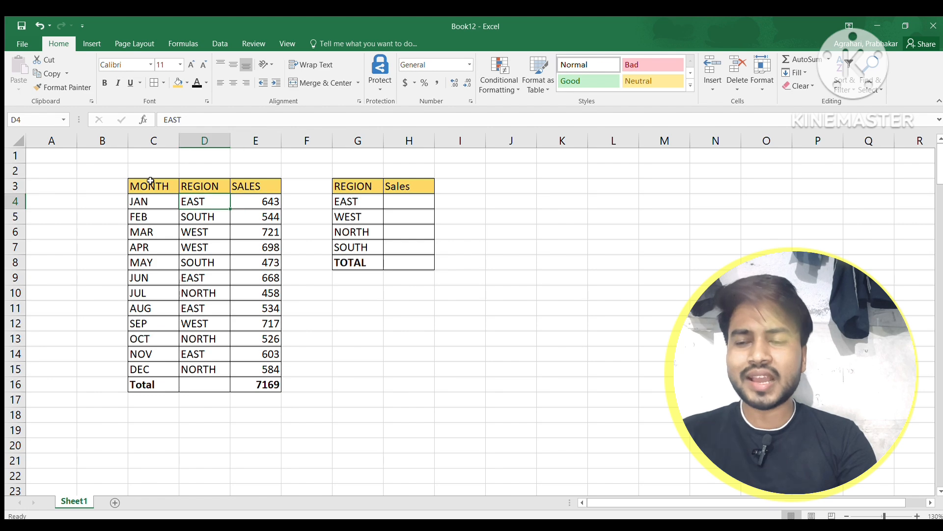
Check the whole REGION range D4:D15 for EAST entries, along with the adjoining sales figures
{"action": "key", "text": "shift+Down"}
{"action": "key", "text": "shift+Down"}
{"action": "key", "text": "shift+Down"}
{"action": "key", "text": "shift+Down"}
{"action": "key", "text": "shift+Down"}
{"action": "key", "text": "shift+Down"}
{"action": "key", "text": "shift+Down"}
{"action": "key", "text": "shift+Down"}
{"action": "key", "text": "shift+Down"}
{"action": "key", "text": "shift+Down"}
{"action": "key", "text": "shift+Down"}
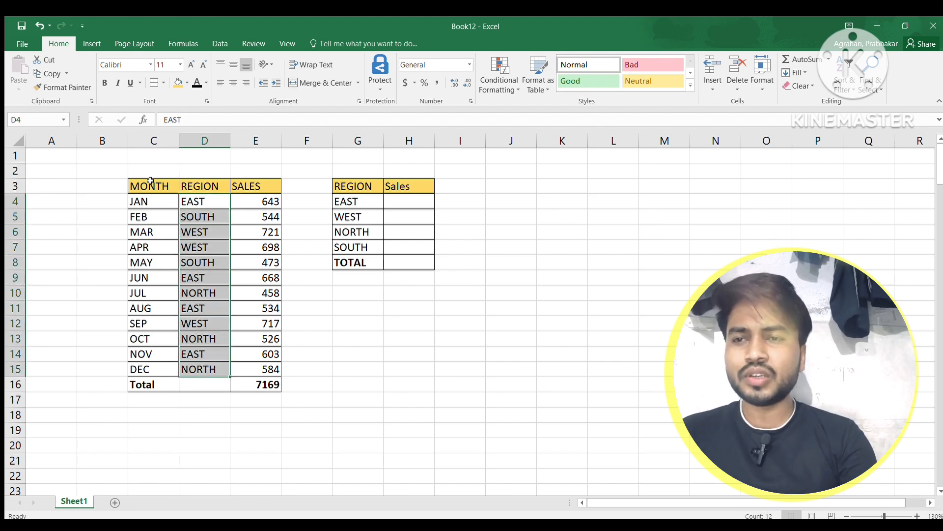
{"action": "key", "text": "Right"}
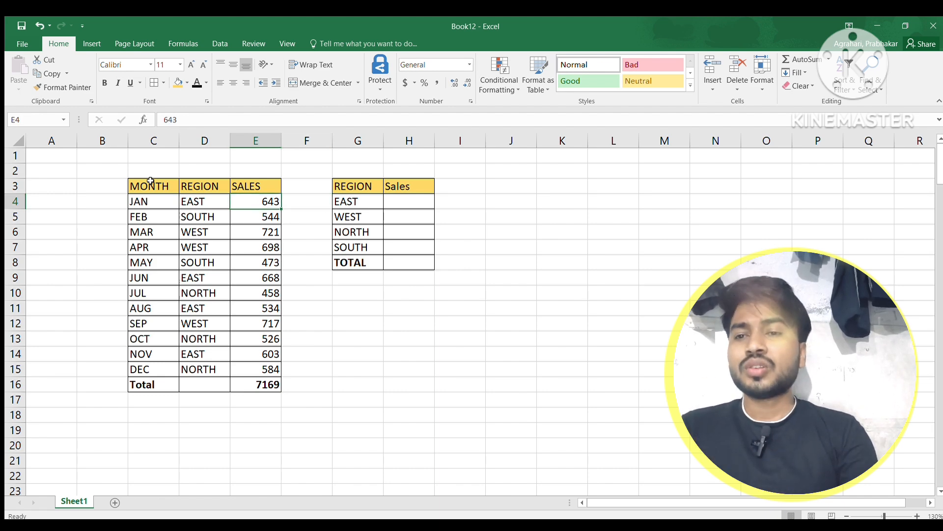
Examine the Sales cell for EAST in the summary table and the matching region in the monthly table
{"action": "key", "text": "Right"}
{"action": "key", "text": "Right"}
{"action": "key", "text": "Right"}
{"action": "key", "text": "Right"}
{"action": "key", "text": "Left"}
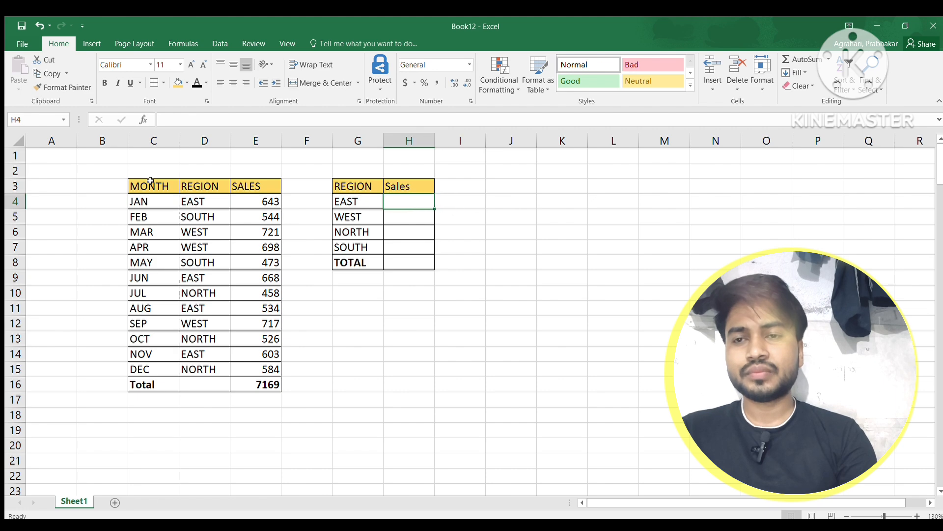
{"action": "key", "text": "Left"}
{"action": "key", "text": "Right"}
{"action": "key", "text": "Right"}
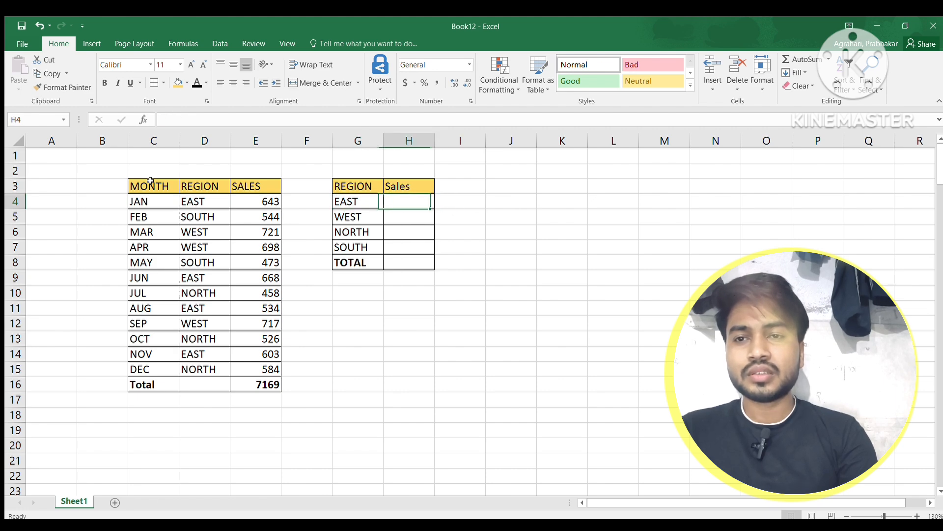
{"action": "key", "text": "Left"}
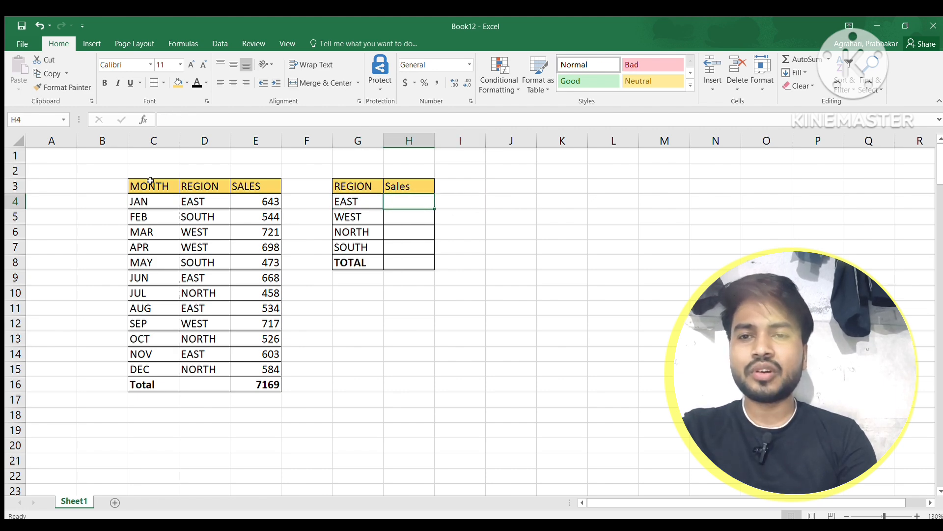
{"action": "key", "text": "Left"}
{"action": "key", "text": "Left"}
{"action": "key", "text": "Left"}
{"action": "key", "text": "Left"}
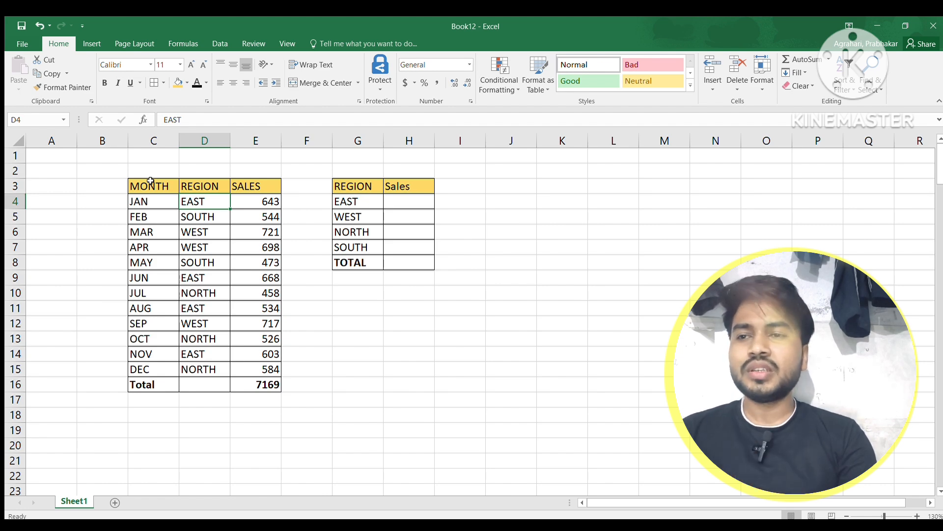
Start a SUMIF formula in the Sales cell for EAST, H4, of the region summary table
{"action": "key", "text": "Right"}
{"action": "key", "text": "Right"}
{"action": "key", "text": "Right"}
{"action": "key", "text": "Right"}
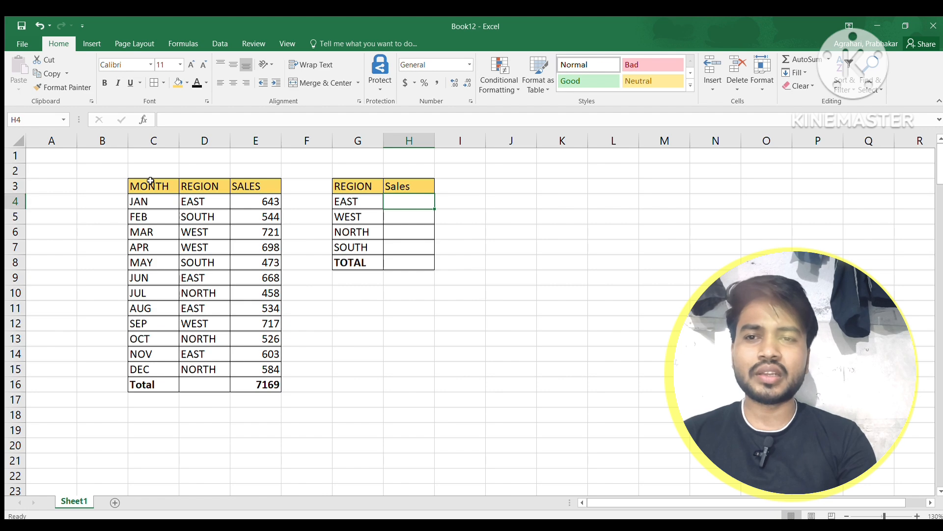
{"action": "key", "text": "Right"}
{"action": "key", "text": "Right"}
{"action": "key", "text": "Left"}
{"action": "key", "text": "Left"}
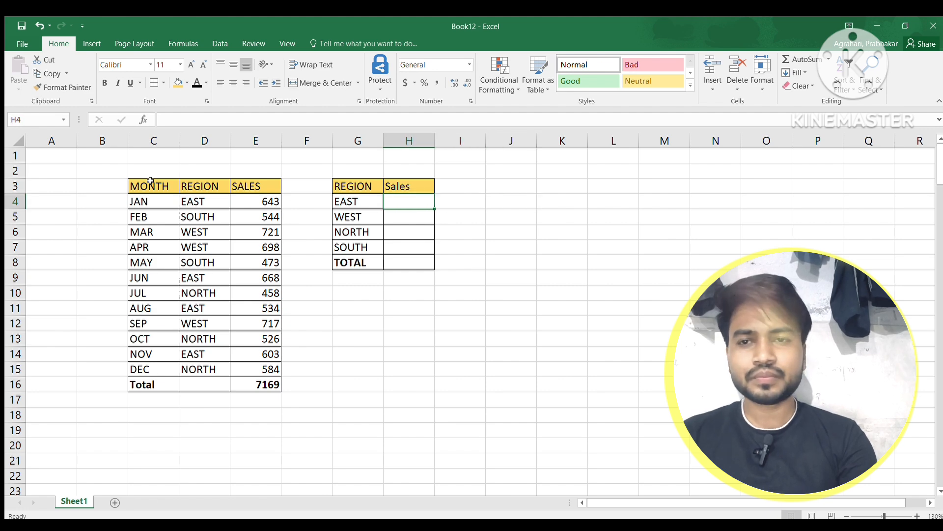
{"action": "key", "text": "Right"}
{"action": "key", "text": "Left"}
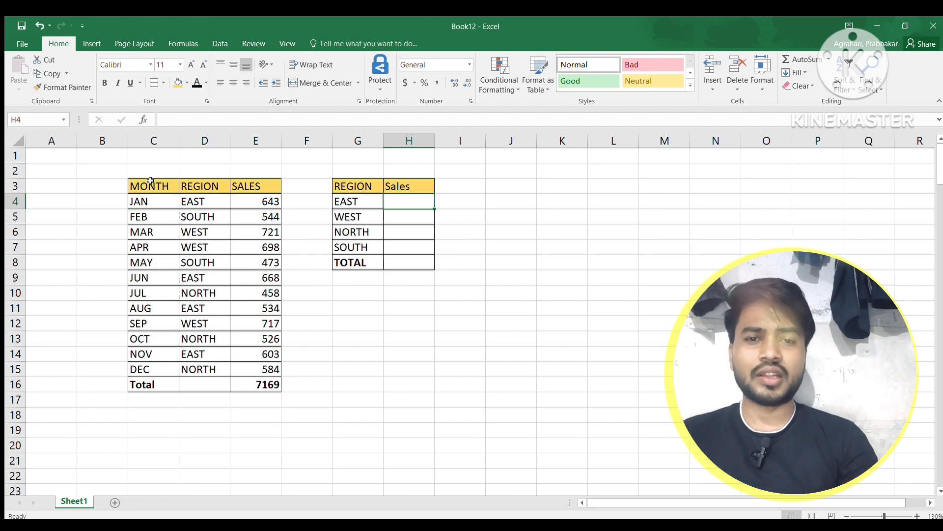
{"action": "type", "text": "="}
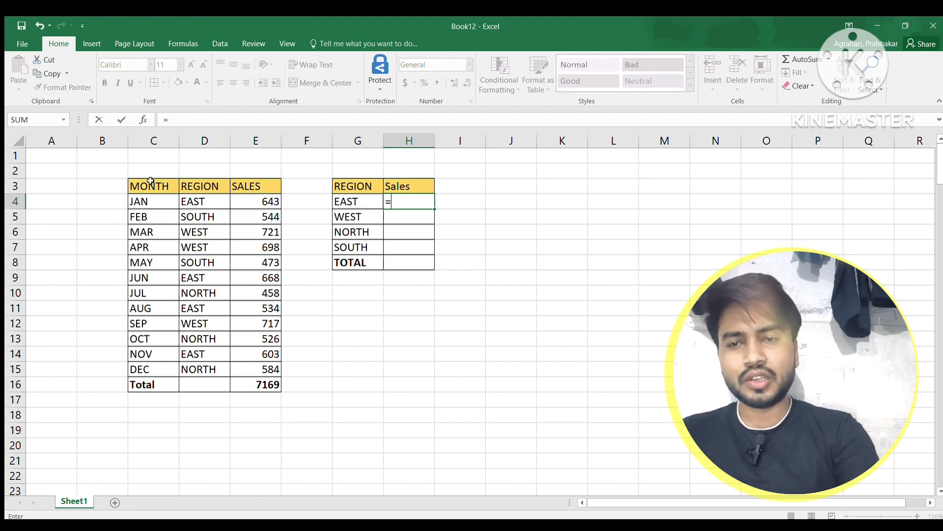
{"action": "type", "text": "sumi"}
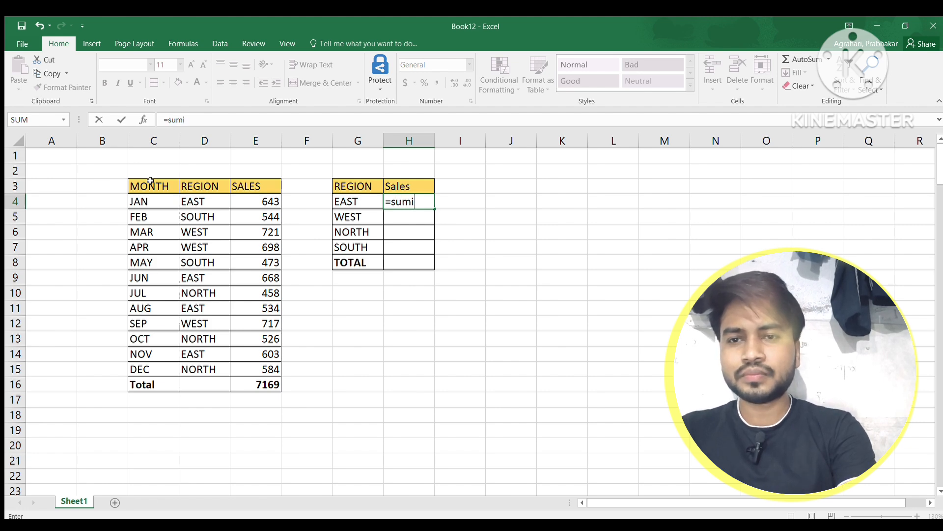
{"action": "type", "text": "f"}
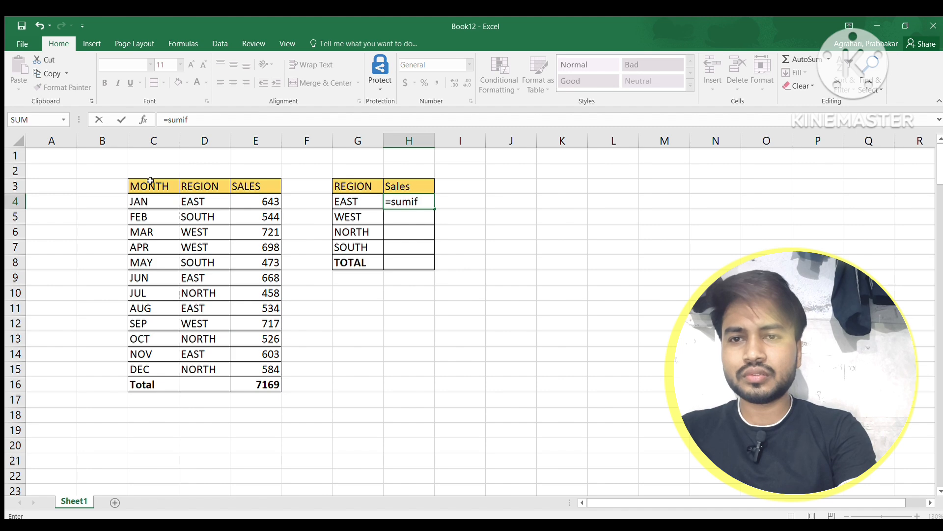
{"action": "key", "text": "Tab"}
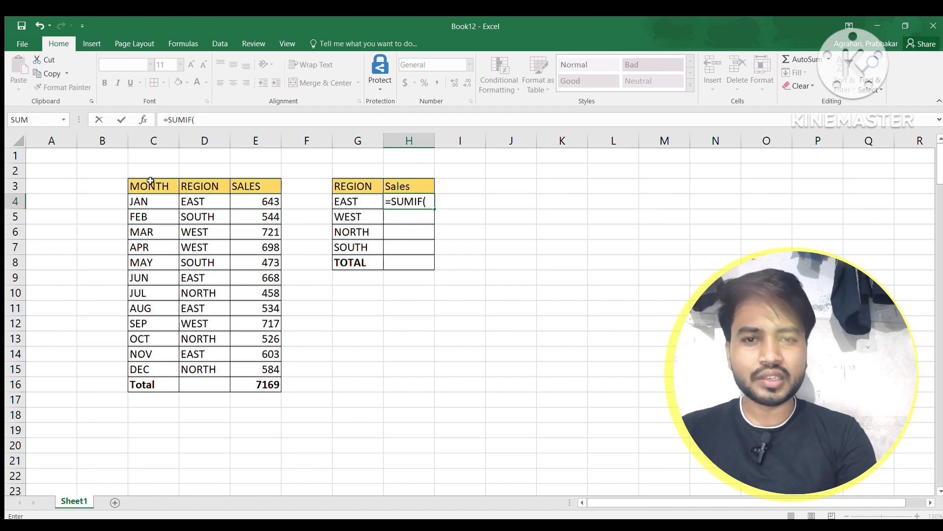
Set the SUMIF criteria range to the REGION column as the absolute reference $D$3:$D$15
{"action": "key", "text": "Left"}
{"action": "key", "text": "Left"}
{"action": "key", "text": "Left"}
{"action": "key", "text": "Left"}
{"action": "key", "text": "Up"}
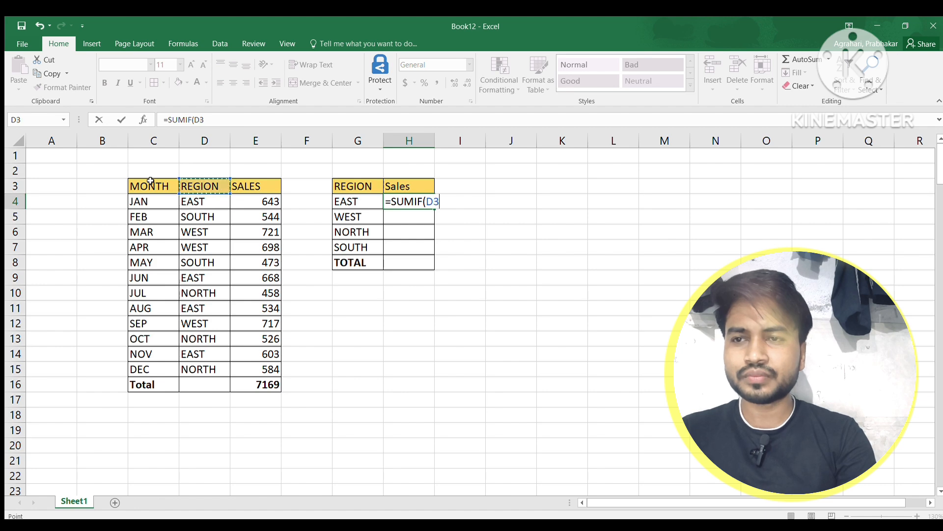
{"action": "key", "text": "shift+Down"}
{"action": "key", "text": "shift+Down"}
{"action": "key", "text": "shift+Down"}
{"action": "key", "text": "shift+Down"}
{"action": "key", "text": "shift+Down"}
{"action": "key", "text": "shift+Down"}
{"action": "key", "text": "shift+Down"}
{"action": "key", "text": "shift+Down"}
{"action": "key", "text": "shift+Down"}
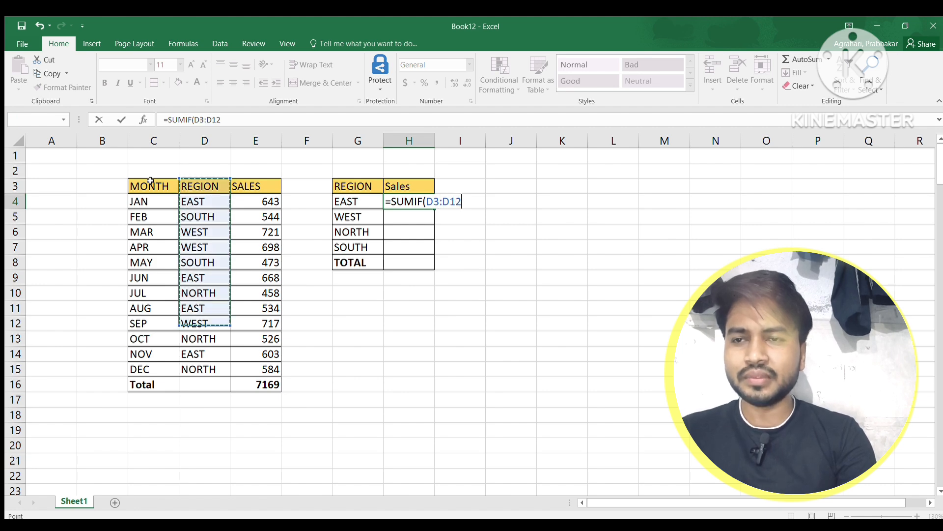
{"action": "key", "text": "shift+Down"}
{"action": "key", "text": "shift+Down"}
{"action": "key", "text": "shift+Down"}
{"action": "key", "text": "shift+Down"}
{"action": "key", "text": "shift+Up"}
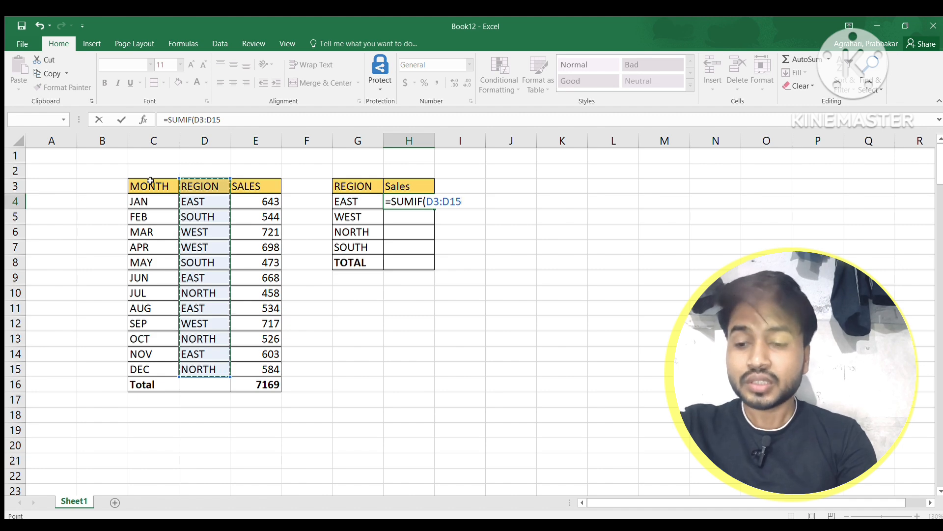
{"action": "key", "text": "F4"}
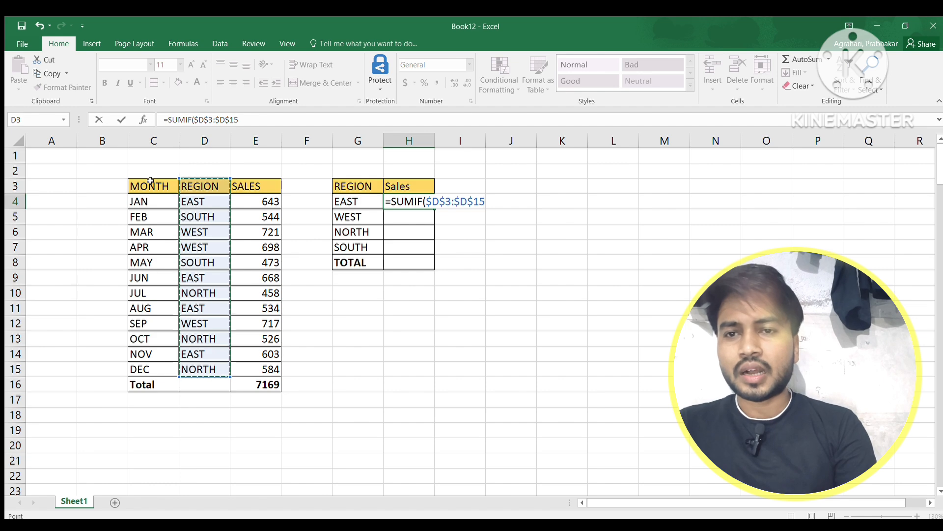
{"action": "type", "text": ","}
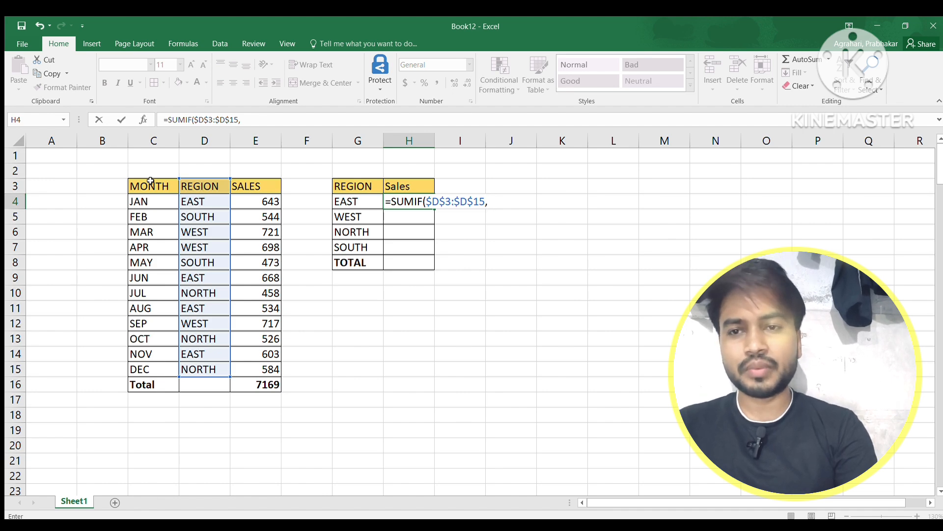
Complete the SUMIF formula with G4 as the criterion and the SALES column $E$3:$E$15 as the absolute sum range
{"action": "left_click", "coordinate": [352, 202]}
{"action": "type", "text": ","}
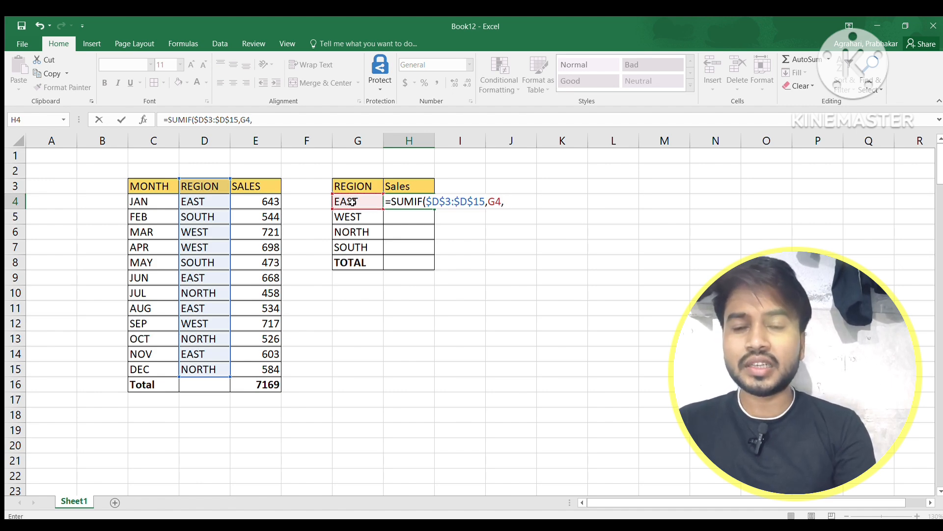
{"action": "left_click", "coordinate": [262, 186]}
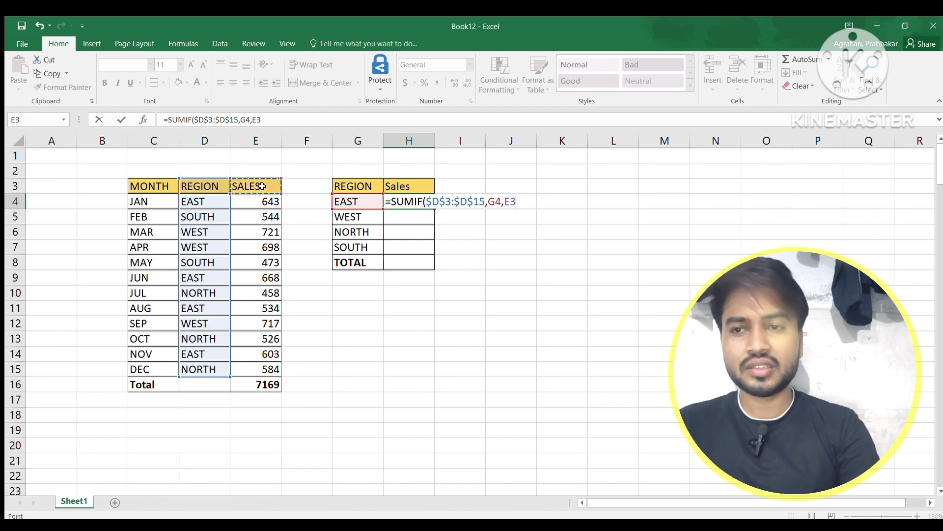
{"action": "key", "text": "shift+Down"}
{"action": "key", "text": "shift+Down"}
{"action": "key", "text": "shift+Down"}
{"action": "key", "text": "shift+Down"}
{"action": "key", "text": "shift+Down"}
{"action": "key", "text": "shift+Down"}
{"action": "key", "text": "shift+Down"}
{"action": "key", "text": "shift+Down"}
{"action": "key", "text": "shift+Down"}
{"action": "key", "text": "shift+Down"}
{"action": "key", "text": "shift+Down"}
{"action": "key", "text": "shift+Down"}
{"action": "key", "text": "shift+Down"}
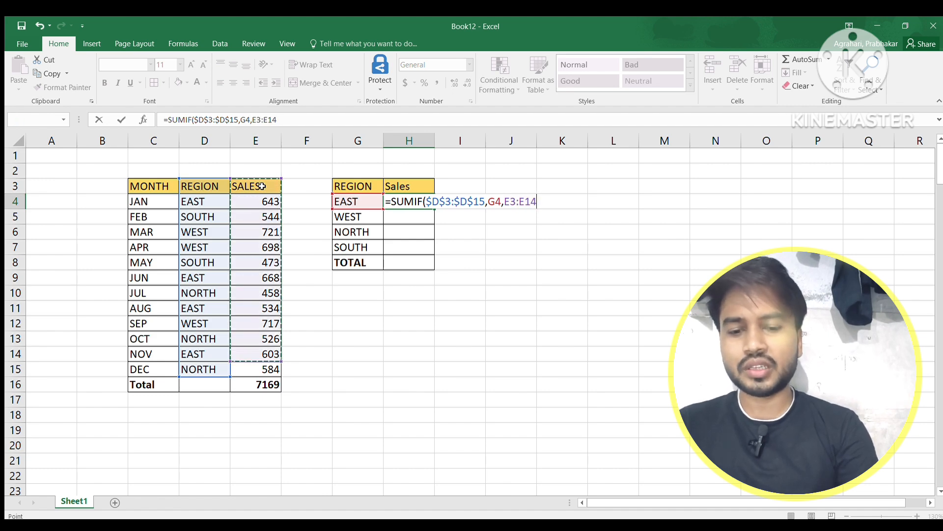
{"action": "key", "text": "shift+Up"}
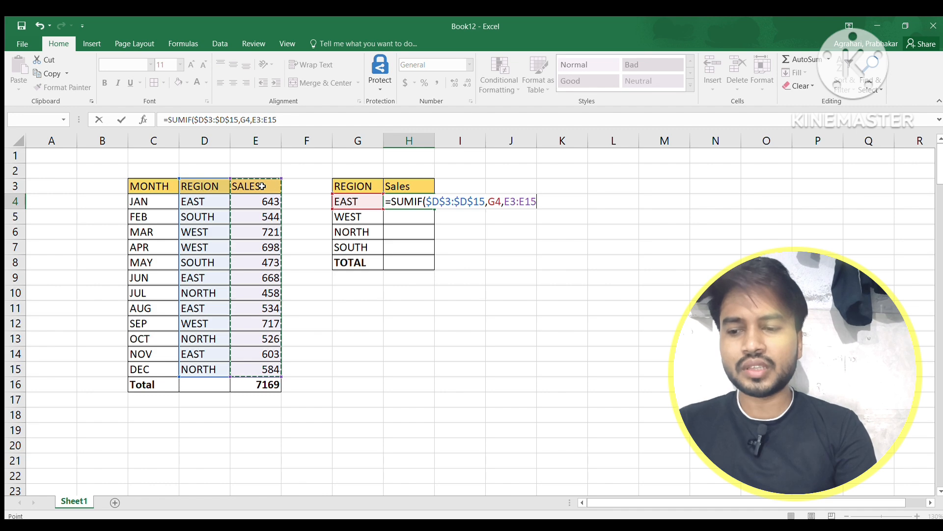
{"action": "key", "text": "F4"}
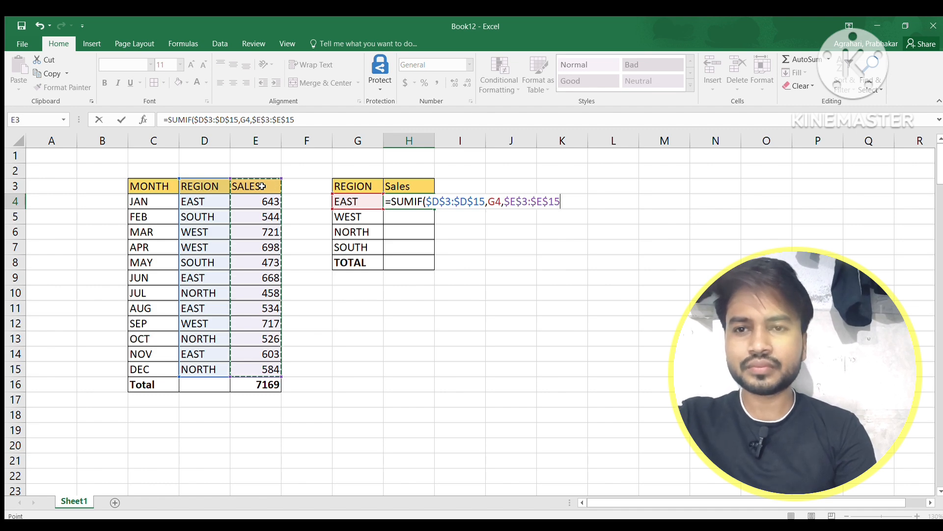
{"action": "key", "text": "Return"}
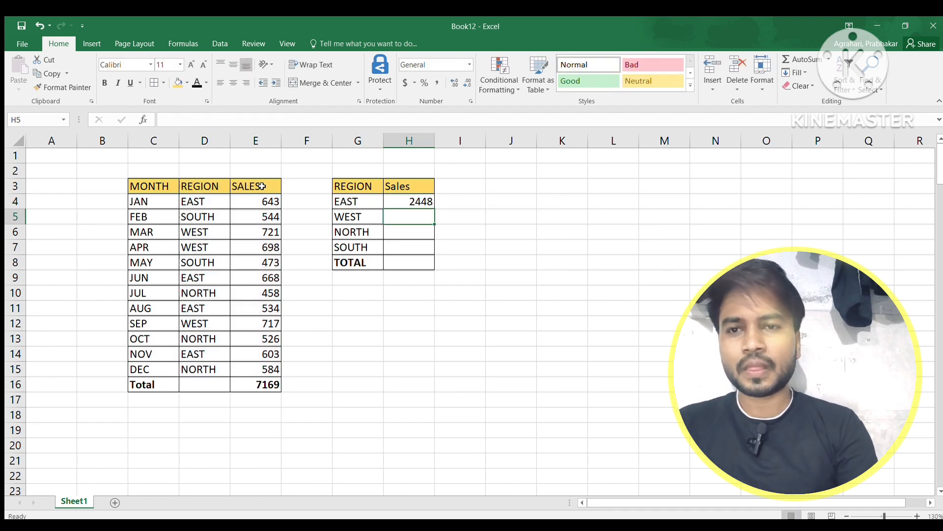
Copy the EAST SUMIF formula in H4 down through H7 for WEST, NORTH and SOUTH
{"action": "key", "text": "Up"}
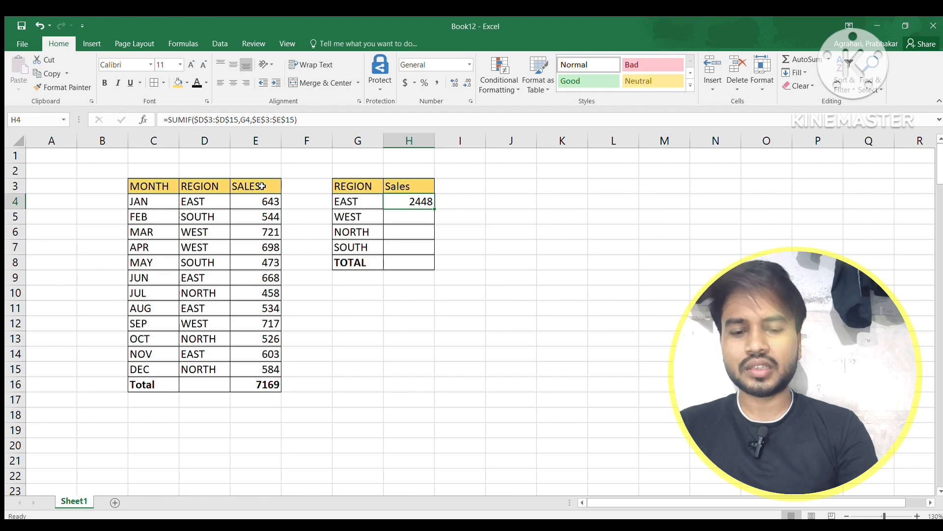
{"action": "key", "text": "Left"}
{"action": "key", "text": "Right"}
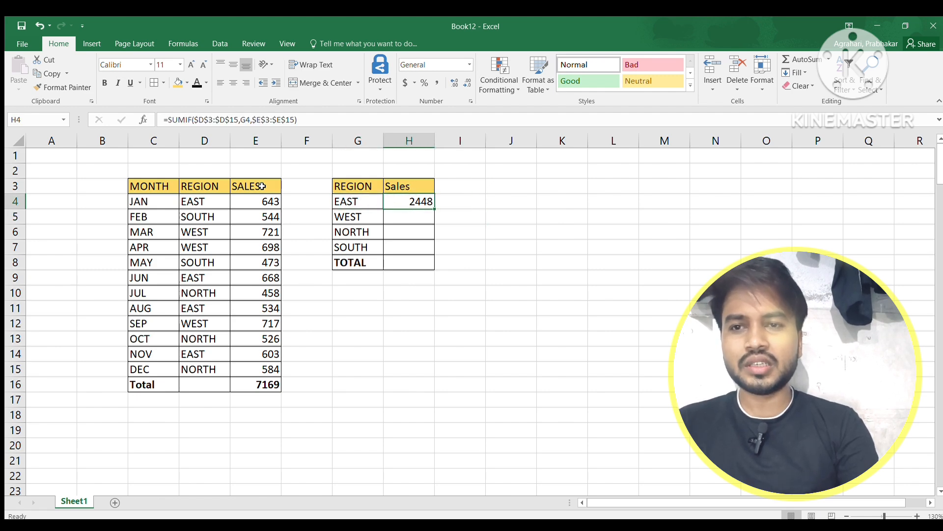
{"action": "key", "text": "Right"}
{"action": "key", "text": "Left"}
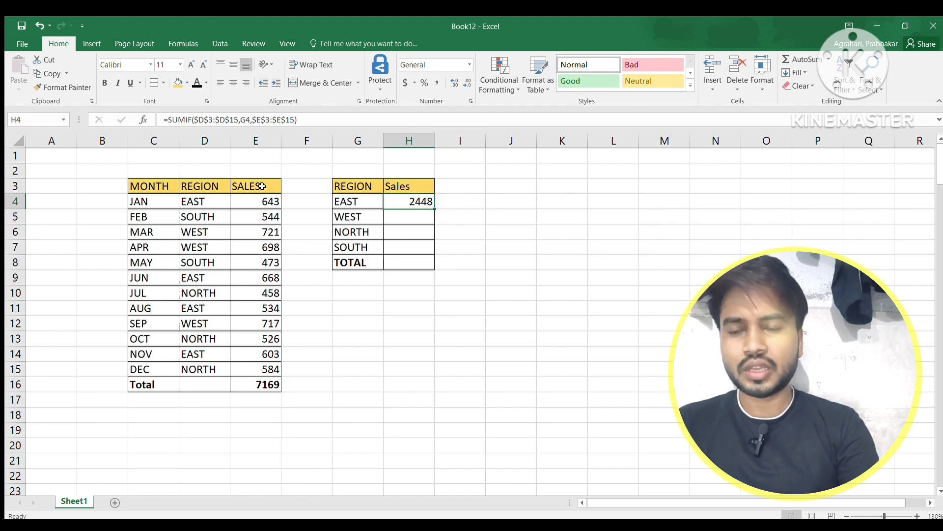
{"action": "key", "text": "ctrl+c"}
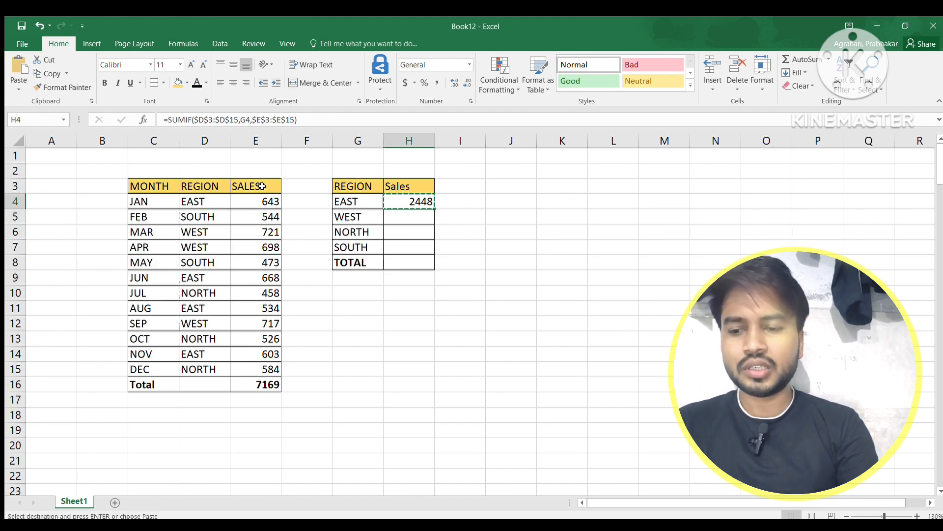
{"action": "key", "text": "shift+Down"}
{"action": "key", "text": "shift+Down"}
{"action": "key", "text": "shift+Down"}
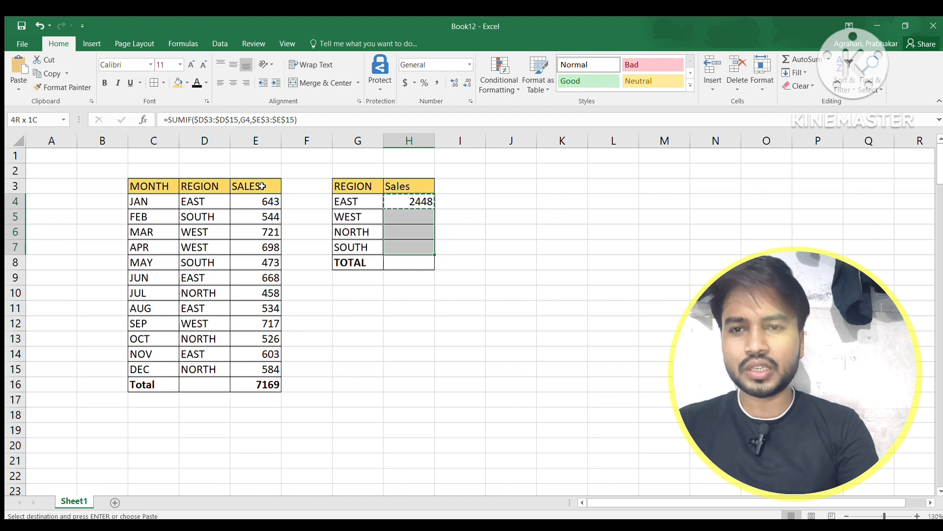
{"action": "key", "text": "Return"}
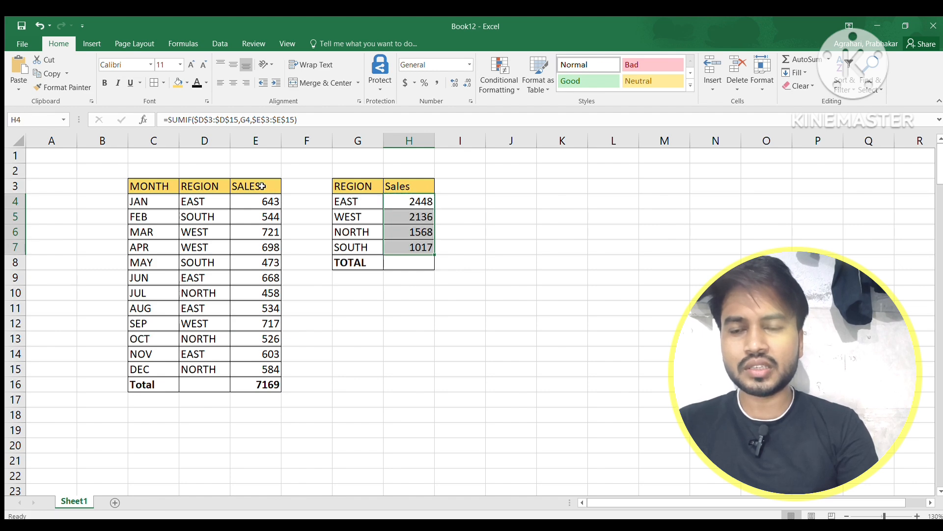
Review the filled Sales column of the summary table and the formula in the EAST row
{"action": "key", "text": "Down"}
{"action": "key", "text": "Down"}
{"action": "key", "text": "Down"}
{"action": "key", "text": "Right"}
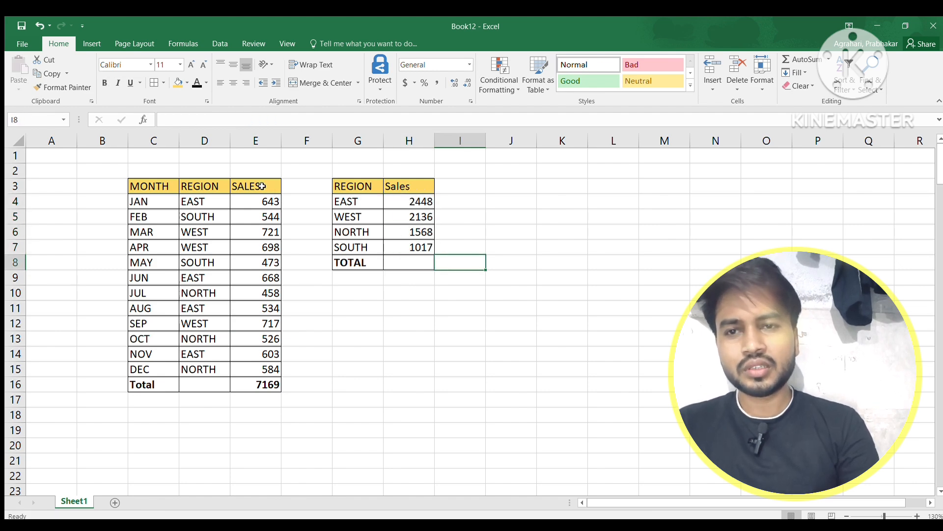
{"action": "key", "text": "Left"}
{"action": "key", "text": "Up"}
{"action": "key", "text": "Up"}
{"action": "key", "text": "Up"}
{"action": "key", "text": "Left"}
{"action": "key", "text": "Up"}
{"action": "key", "text": "Right"}
{"action": "key", "text": "Right"}
{"action": "key", "text": "Left"}
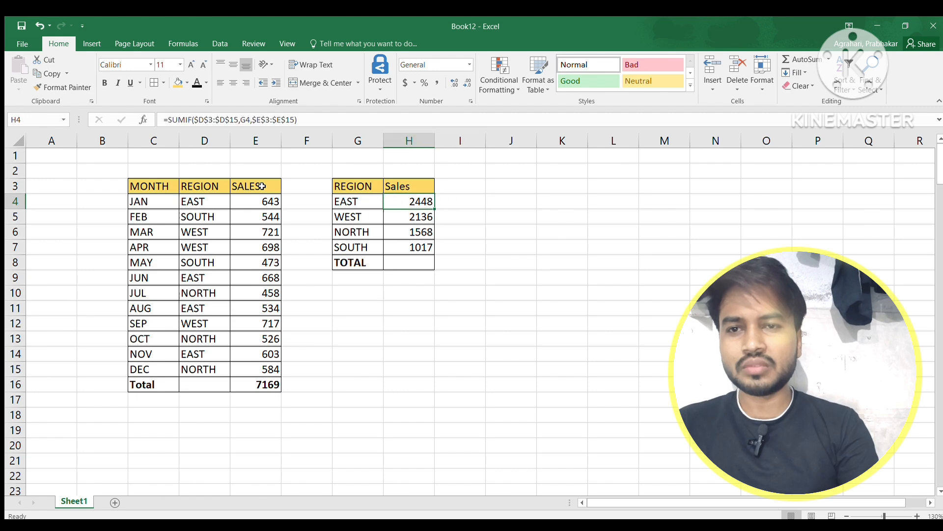
Check the region names and sales results in the WEST, NORTH and SOUTH rows of the summary table
{"action": "key", "text": "Down"}
{"action": "key", "text": "Left"}
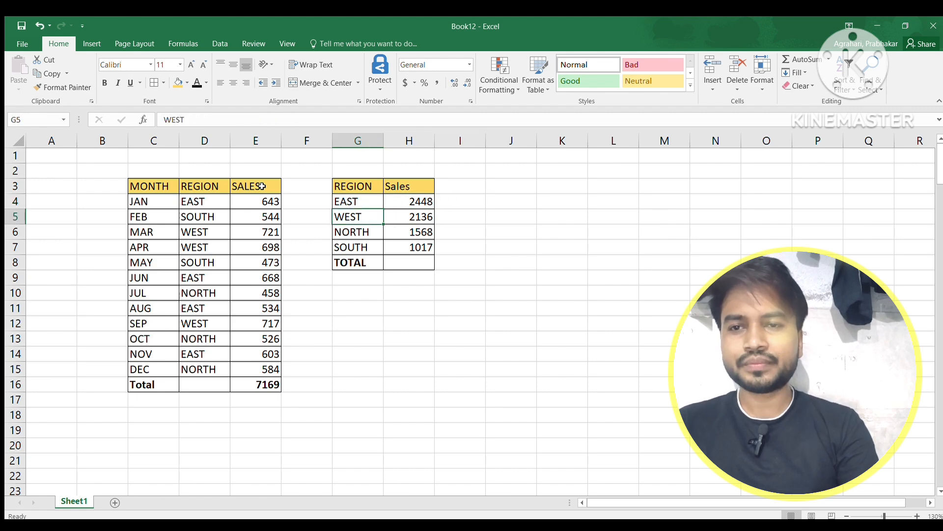
{"action": "key", "text": "Right"}
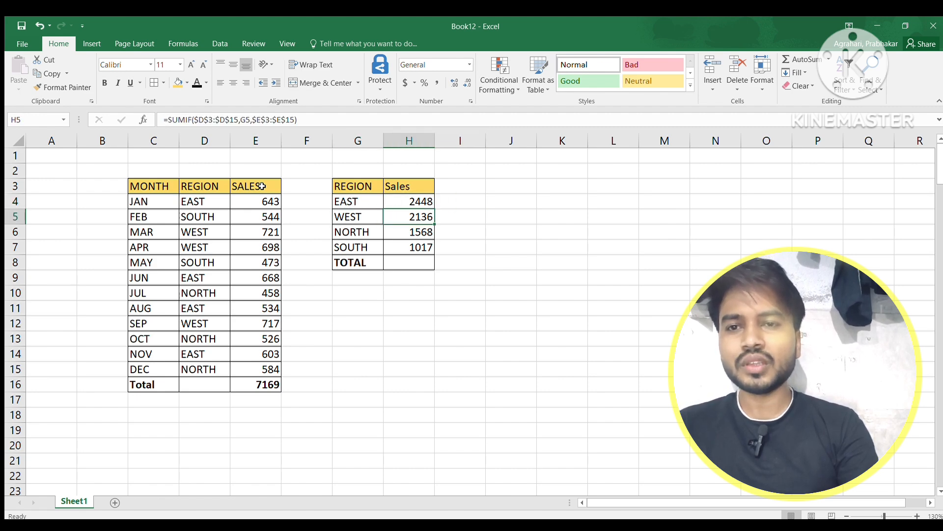
{"action": "key", "text": "Right"}
{"action": "key", "text": "Down"}
{"action": "key", "text": "Left"}
{"action": "key", "text": "Left"}
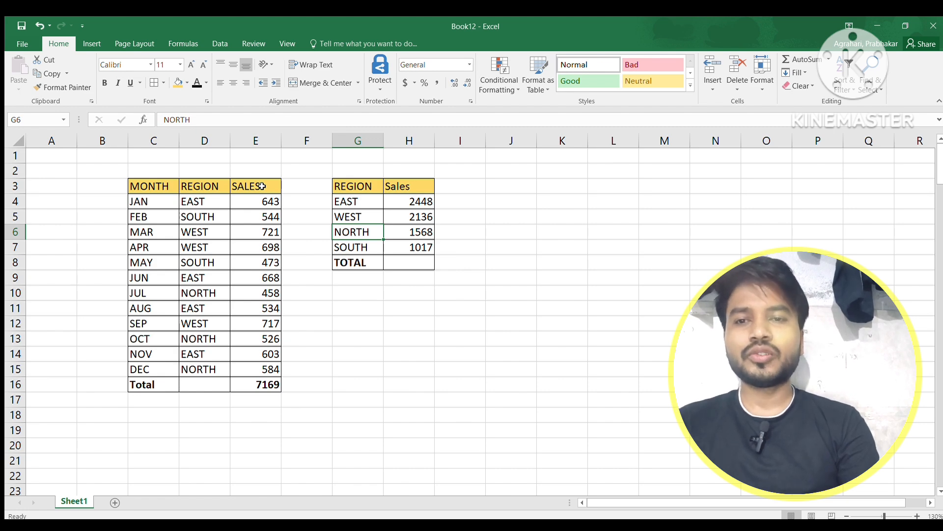
{"action": "key", "text": "Right"}
{"action": "key", "text": "Down"}
{"action": "key", "text": "Left"}
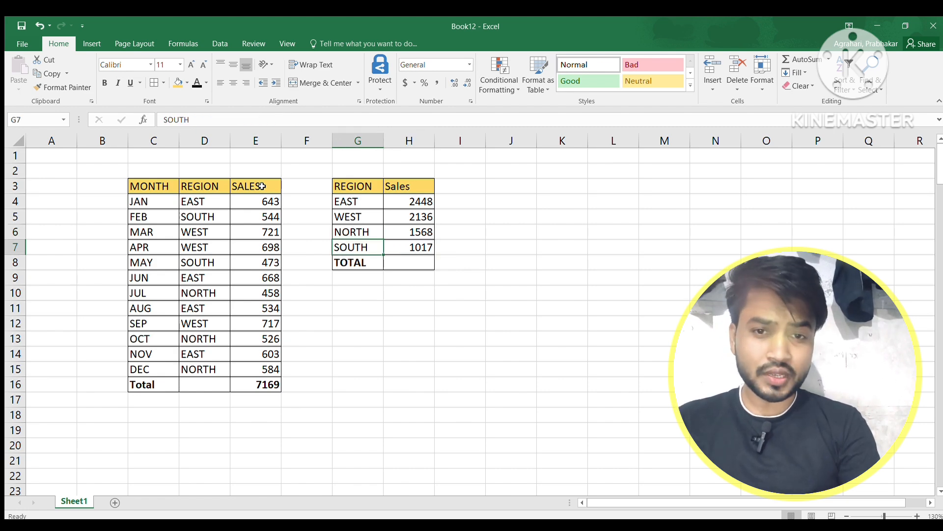
{"action": "key", "text": "Right"}
{"action": "key", "text": "Right"}
{"action": "key", "text": "Right"}
{"action": "key", "text": "Left"}
{"action": "key", "text": "Left"}
Add up the four regional sales in the TOTAL row of the summary table with =SUM(H4:H7) in H8
{"action": "key", "text": "Down"}
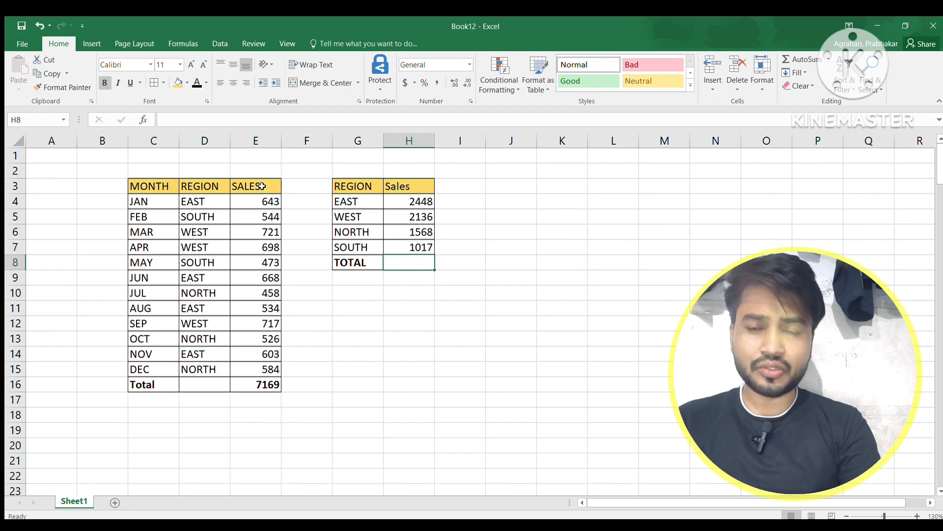
{"action": "key", "text": "Right"}
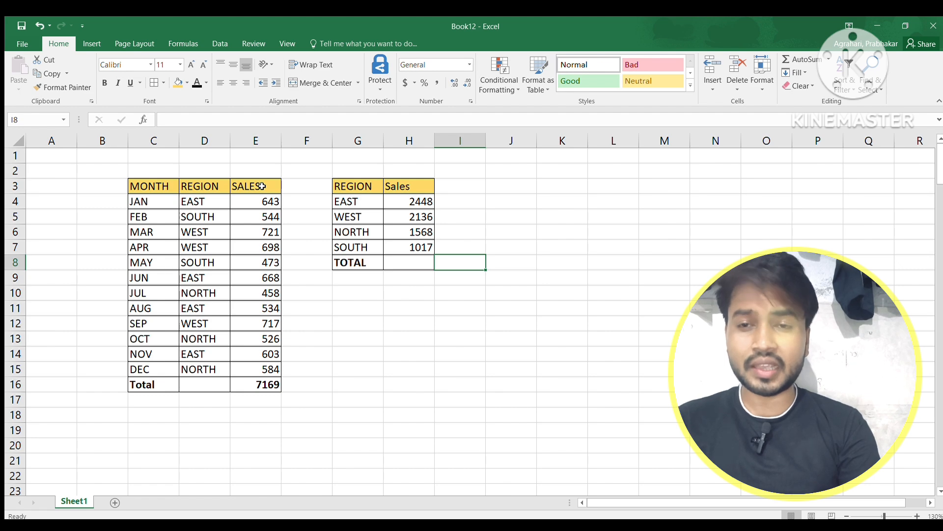
{"action": "key", "text": "Left"}
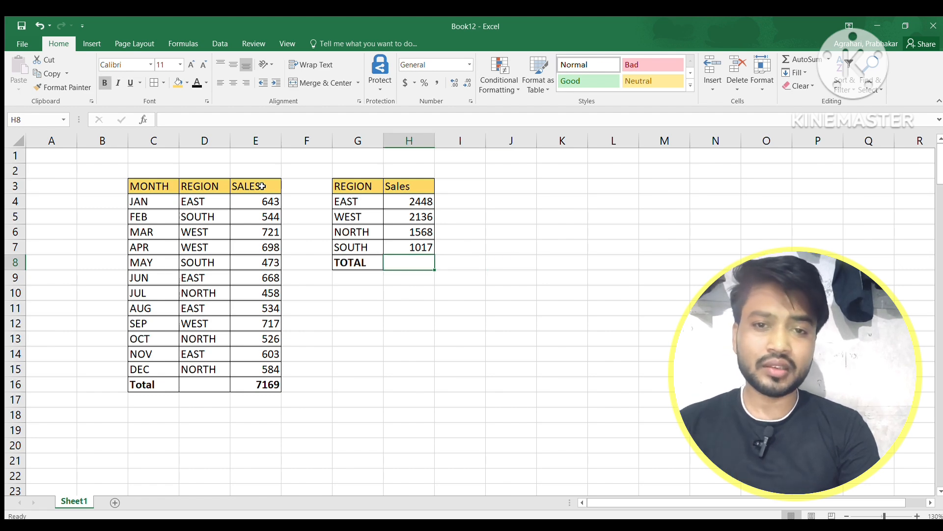
{"action": "type", "text": "="}
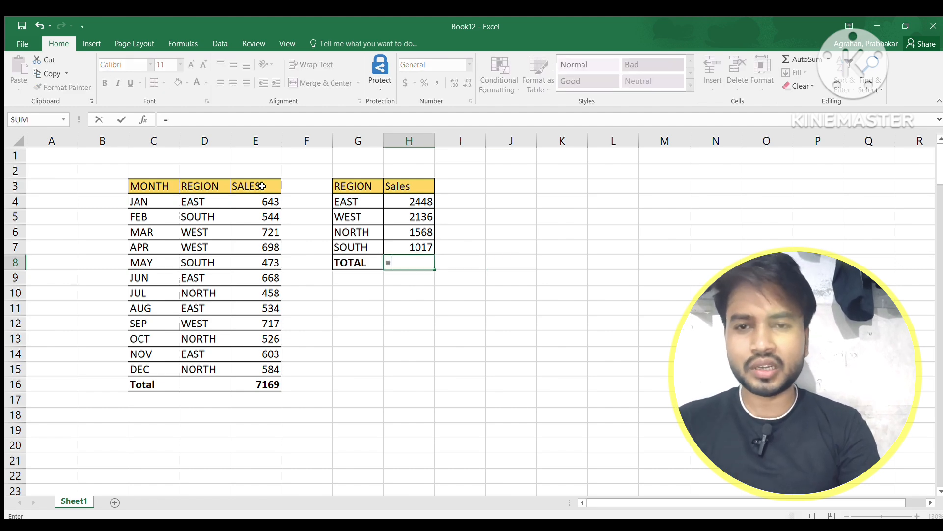
{"action": "type", "text": "sum"}
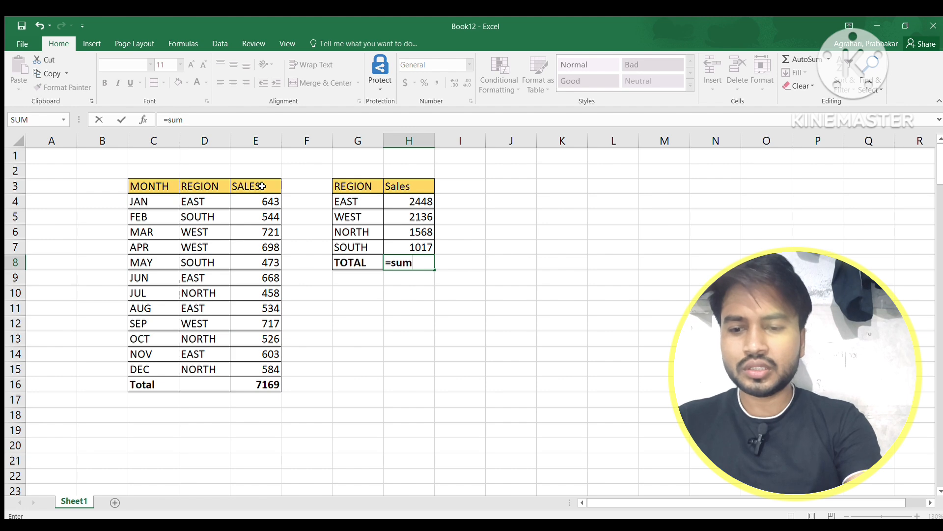
{"action": "key", "text": "Tab"}
{"action": "key", "text": "Up"}
{"action": "key", "text": "shift+Up"}
{"action": "key", "text": "shift+Up"}
{"action": "key", "text": "shift+Up"}
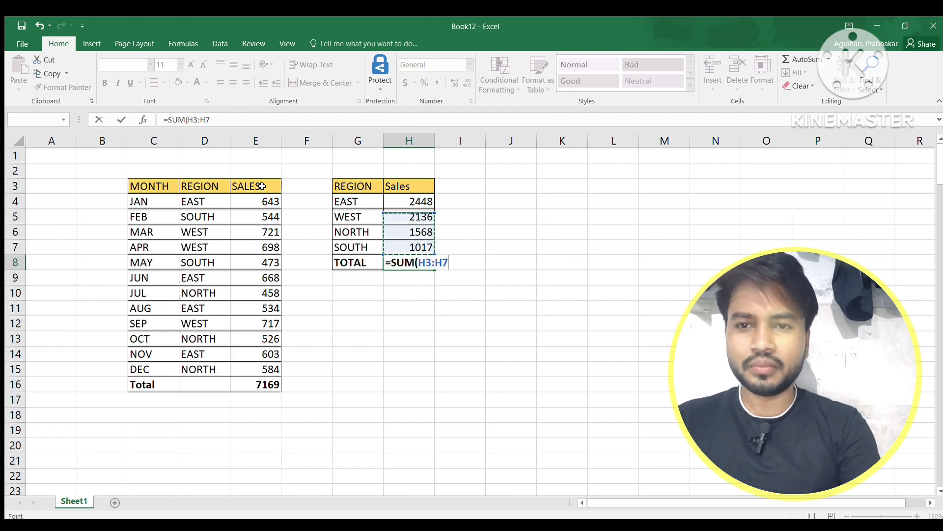
{"action": "key", "text": "Return"}
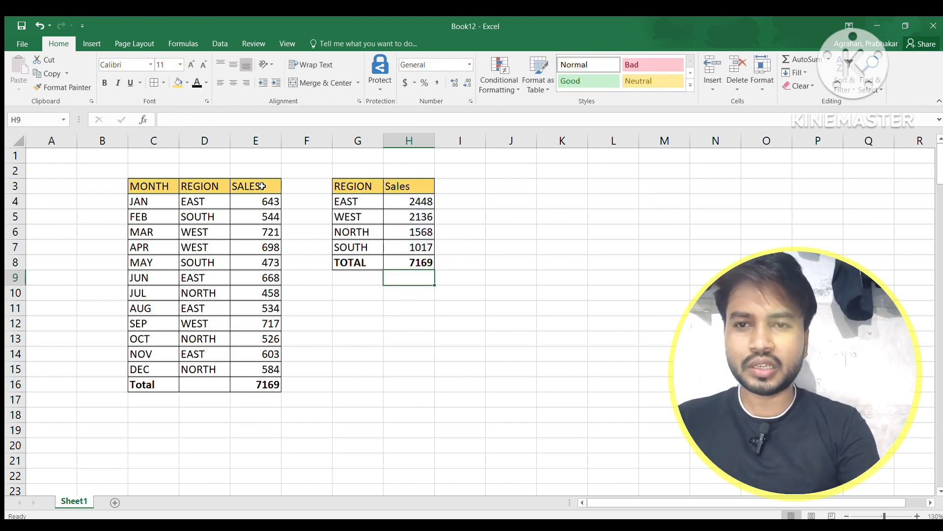
Compare the summary table's total in H8 with the monthly sales total in E16
{"action": "key", "text": "Up"}
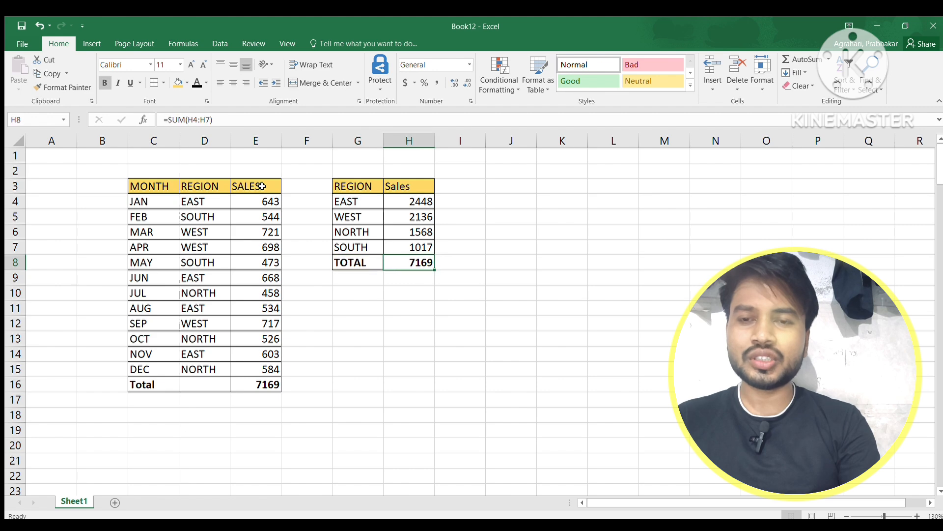
{"action": "key", "text": "Left"}
{"action": "key", "text": "Left"}
{"action": "key", "text": "Left"}
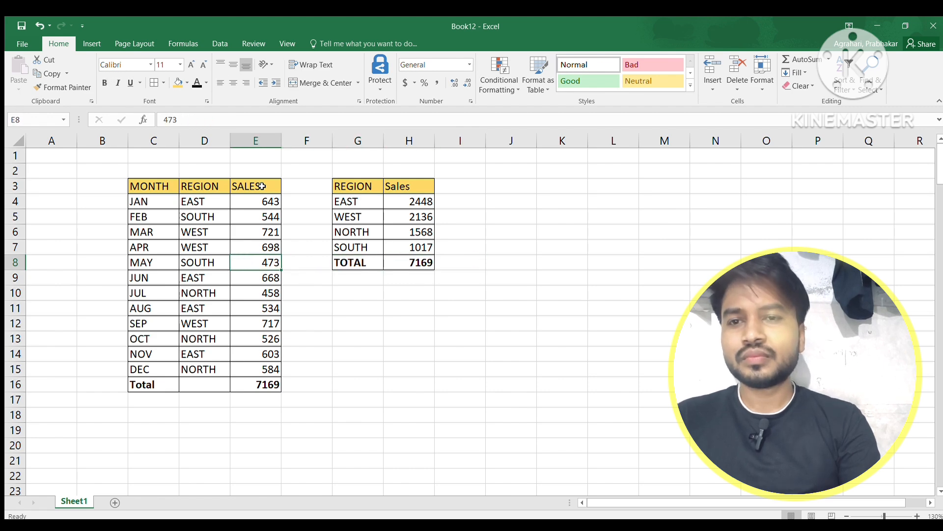
{"action": "key", "text": "Down"}
{"action": "key", "text": "Down"}
{"action": "key", "text": "Down"}
{"action": "key", "text": "Down"}
{"action": "key", "text": "Down"}
{"action": "key", "text": "Down"}
{"action": "key", "text": "Down"}
{"action": "key", "text": "Down"}
{"action": "key", "text": "Down"}
{"action": "key", "text": "Down"}
{"action": "key", "text": "Down"}
{"action": "key", "text": "Up"}
{"action": "key", "text": "Up"}
{"action": "key", "text": "Up"}
{"action": "key", "text": "Right"}
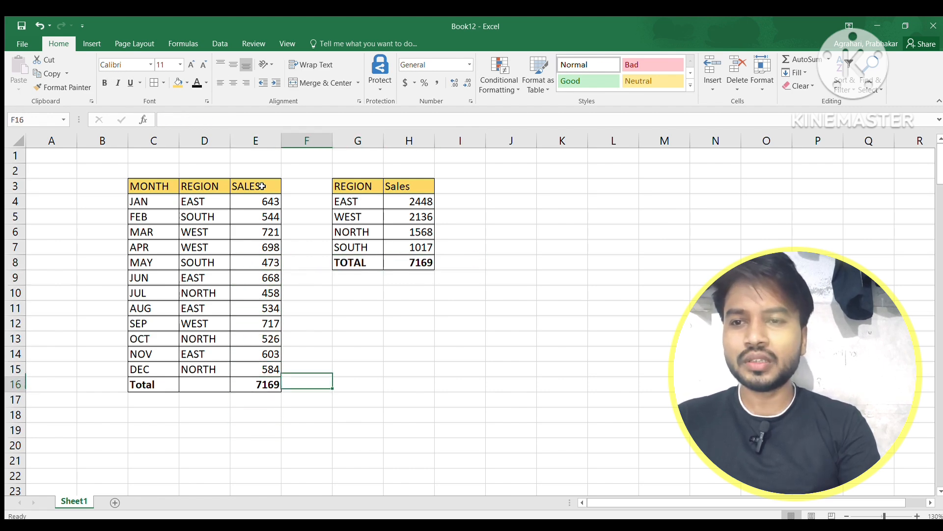
{"action": "key", "text": "Right"}
{"action": "key", "text": "Right"}
{"action": "key", "text": "Up"}
{"action": "key", "text": "Up"}
{"action": "key", "text": "Up"}
{"action": "key", "text": "Up"}
{"action": "key", "text": "Up"}
{"action": "key", "text": "Up"}
{"action": "key", "text": "Up"}
{"action": "key", "text": "Up"}
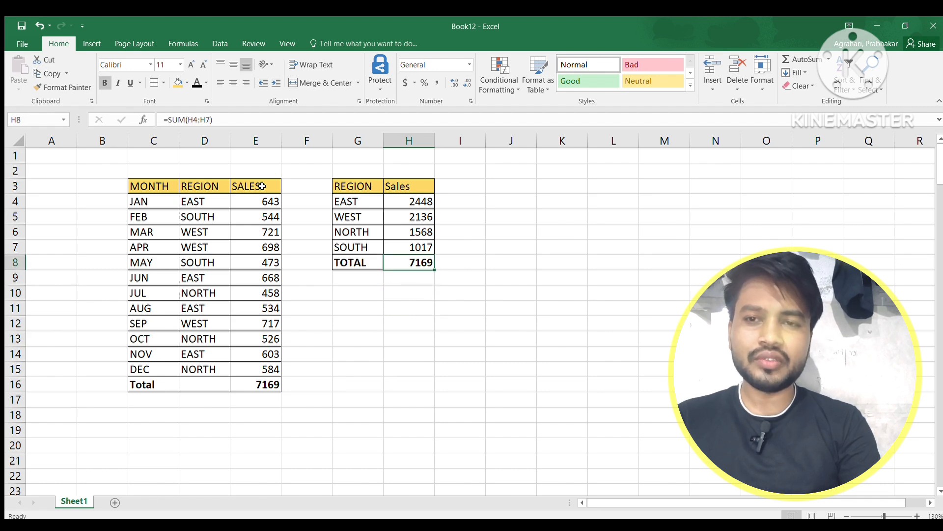
{"action": "key", "text": "Right"}
{"action": "key", "text": "Right"}
{"action": "key", "text": "Left"}
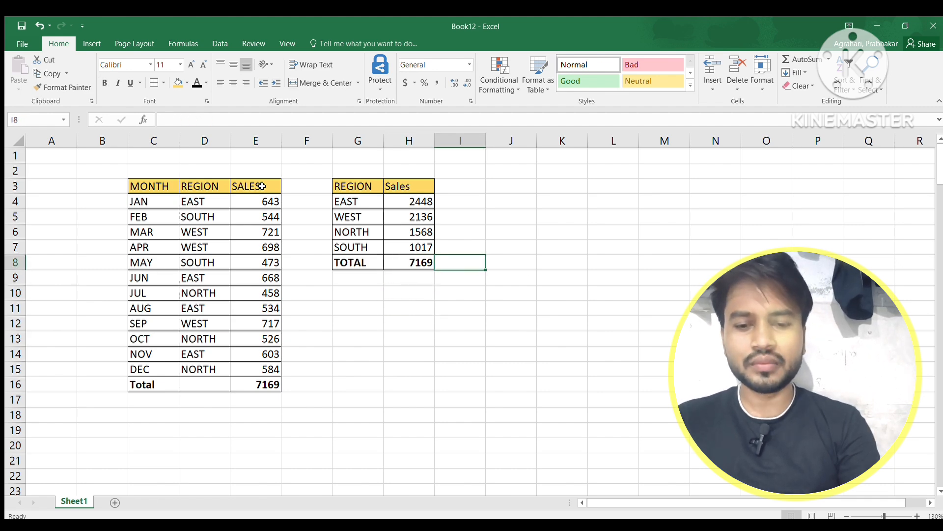
{"action": "key", "text": "Right"}
{"action": "key", "text": "Left"}
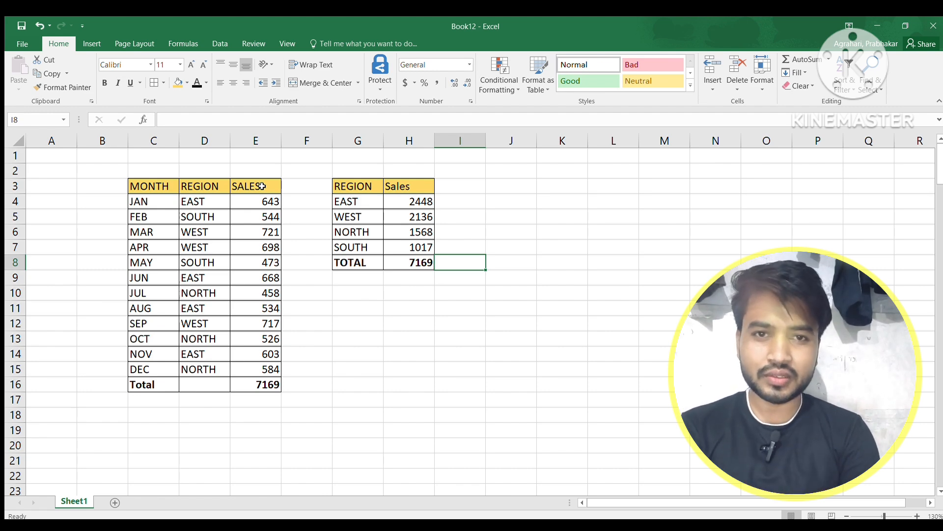
{"action": "key", "text": "Right"}
{"action": "key", "text": "Left"}
{"action": "key", "text": "Left"}
{"action": "key", "text": "Left"}
{"action": "key", "text": "Left"}
{"action": "key", "text": "Left"}
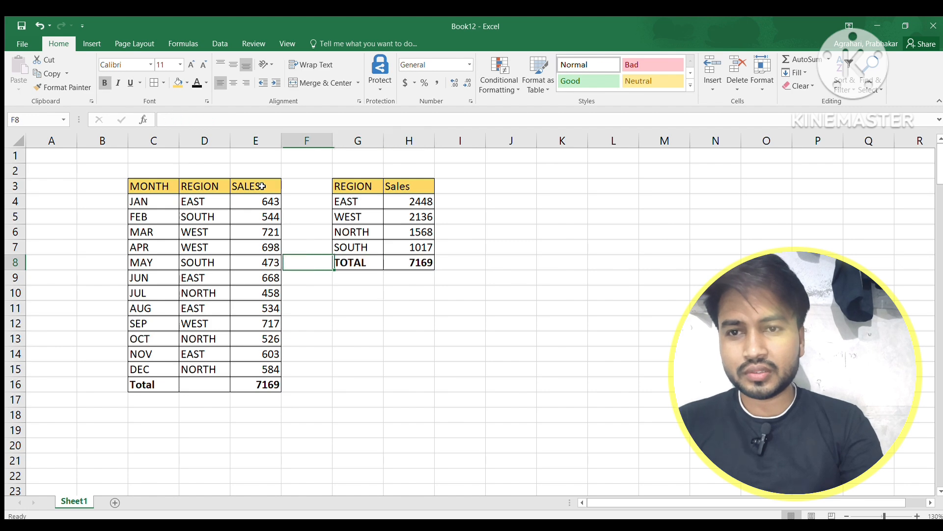
{"action": "key", "text": "Left"}
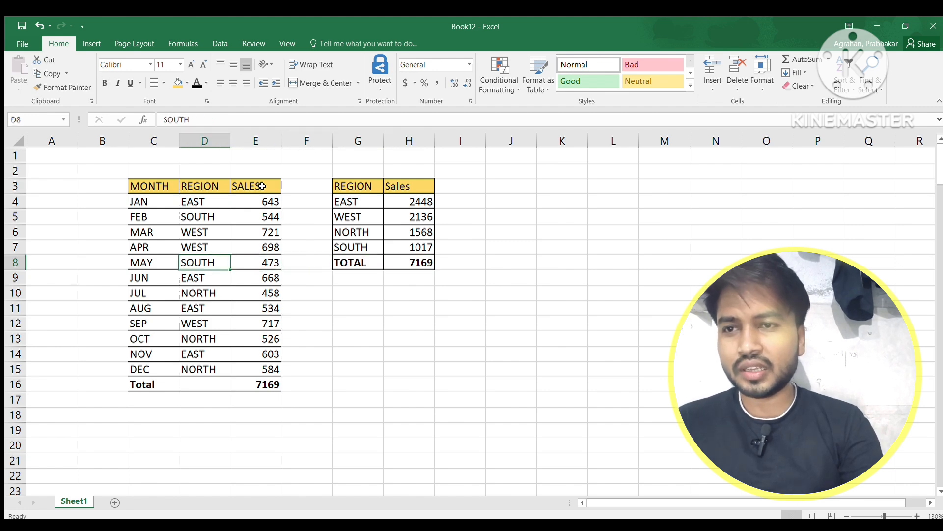